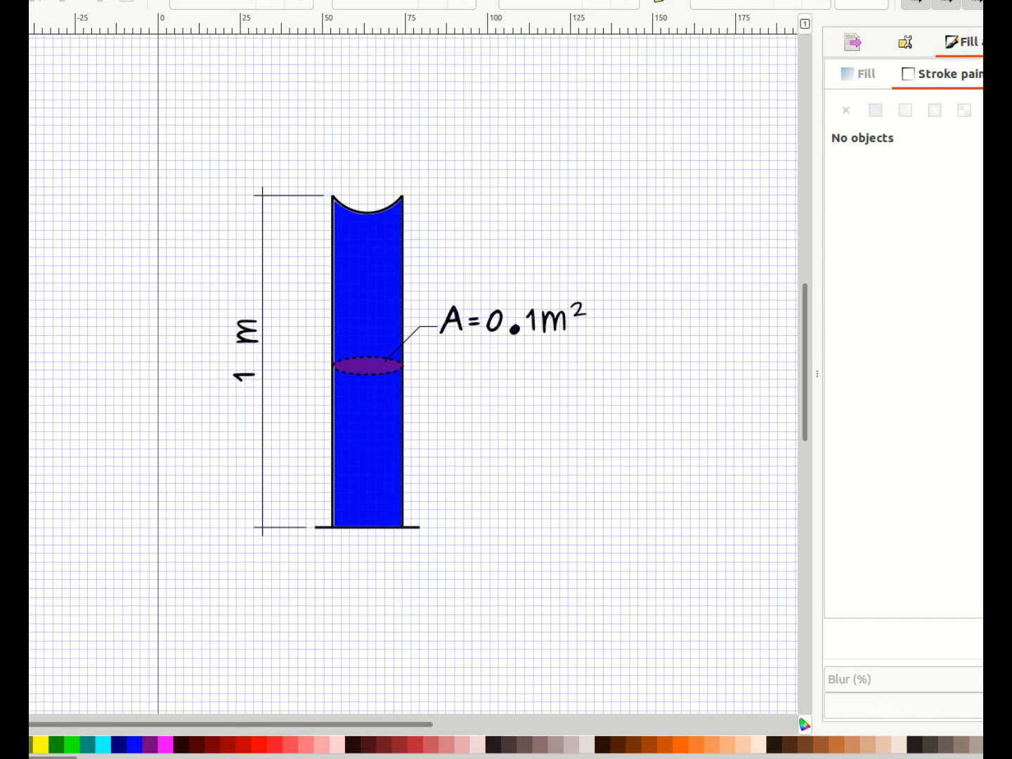
# Step: Switch to OpenHydroQual, add a Particle constituent, and show its properties in a wider object browser
pyautogui.hotkey('alt', 'Tab')
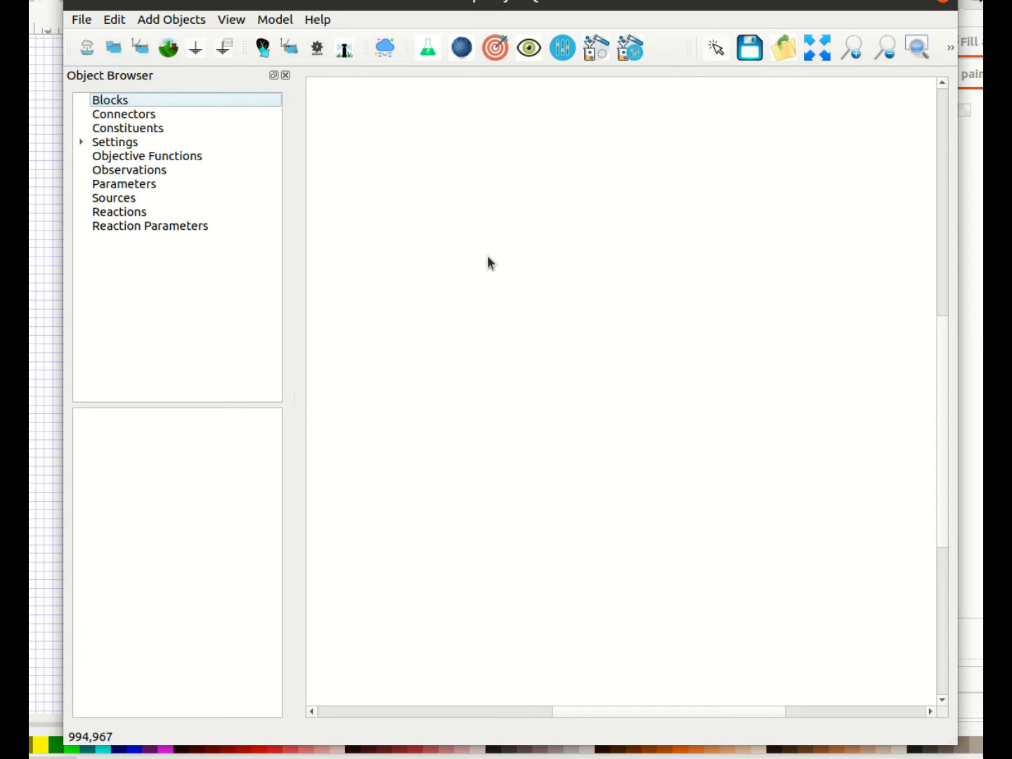
pyautogui.click(462, 51)
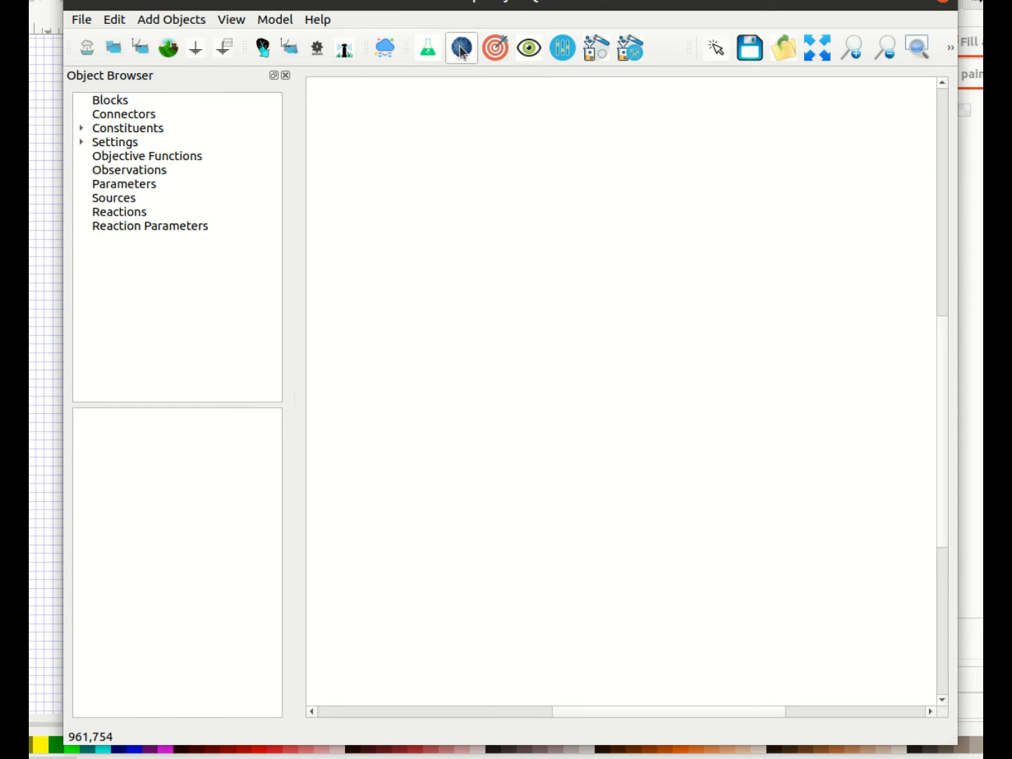
pyautogui.click(81, 144)
pyautogui.click(82, 143)
pyautogui.click(81, 128)
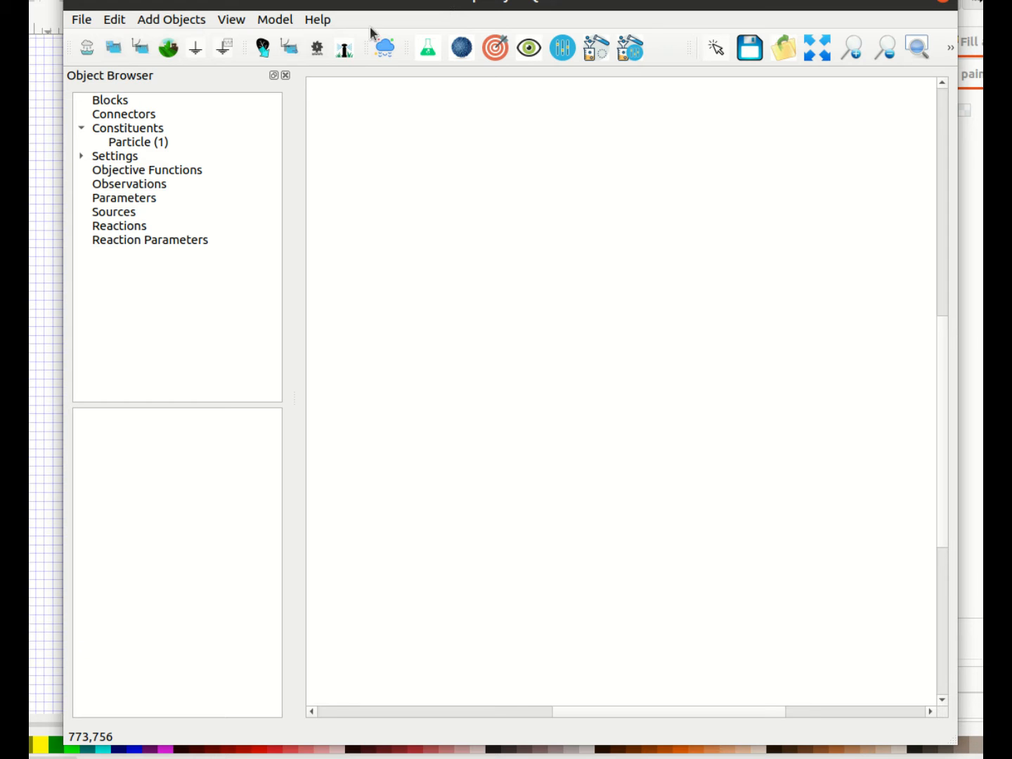
pyautogui.click(134, 143)
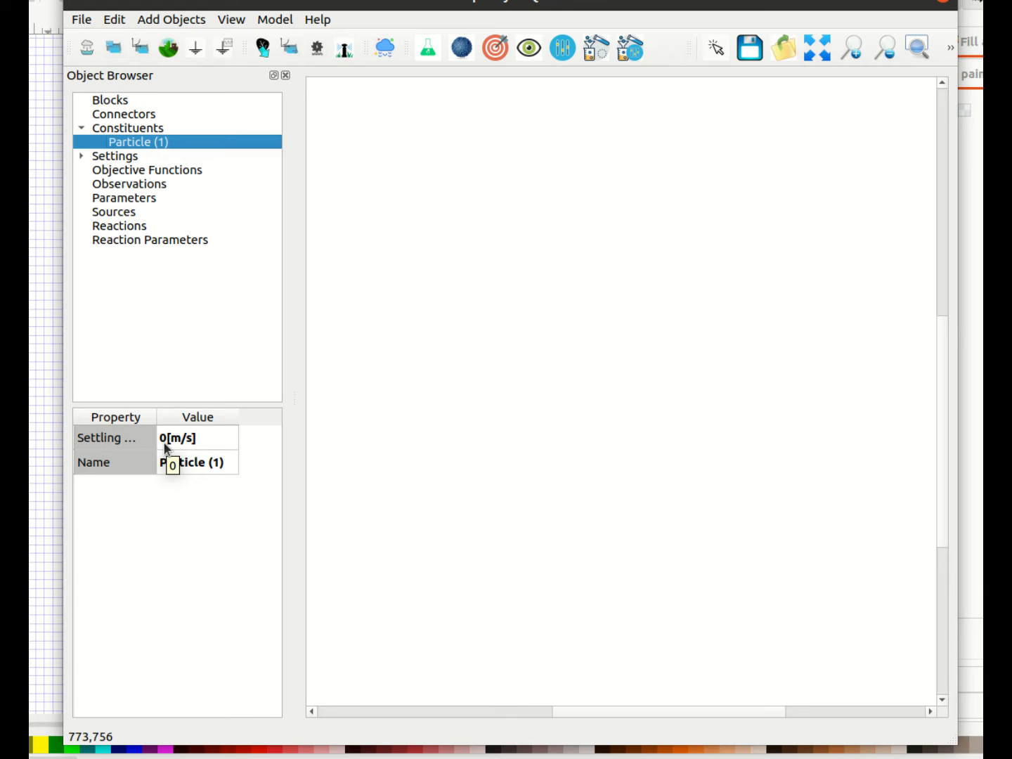
pyautogui.moveTo(294, 398); pyautogui.dragTo(404, 395)
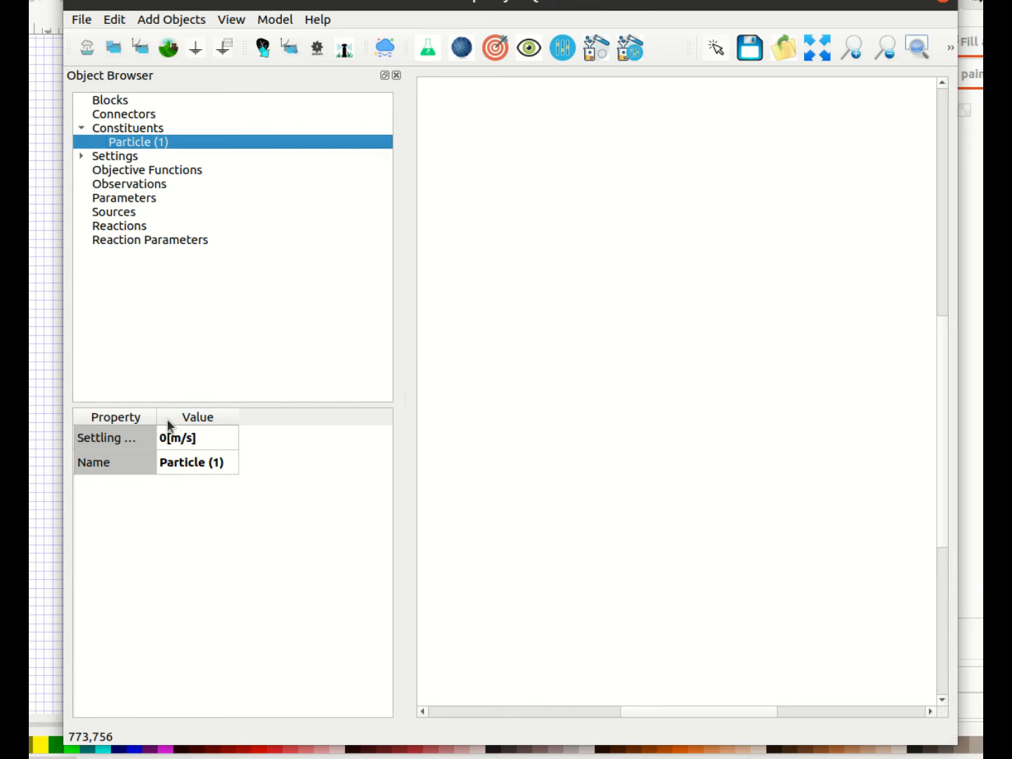
# Step: Try to set the settling velocity of Particle (1) to 1 m/day
pyautogui.moveTo(156, 416); pyautogui.dragTo(202, 415)
pyautogui.click(213, 446)
pyautogui.click(213, 443)
pyautogui.doubleClick(211, 440)
pyautogui.write('1')
pyautogui.click(264, 439)
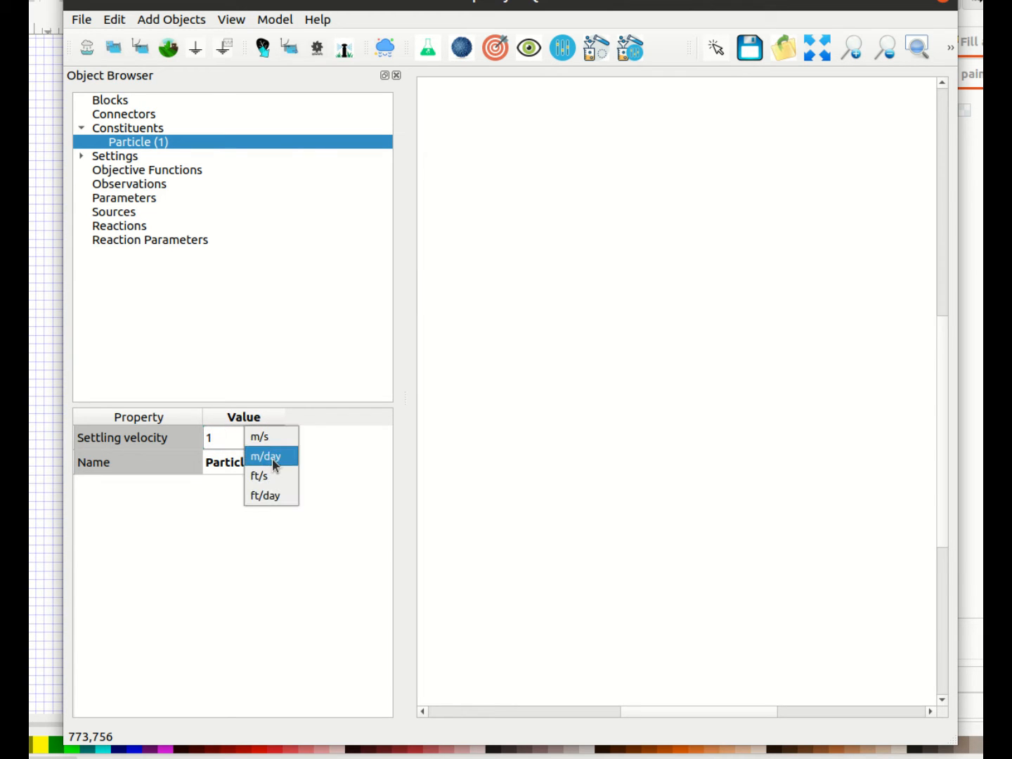
pyautogui.click(273, 458)
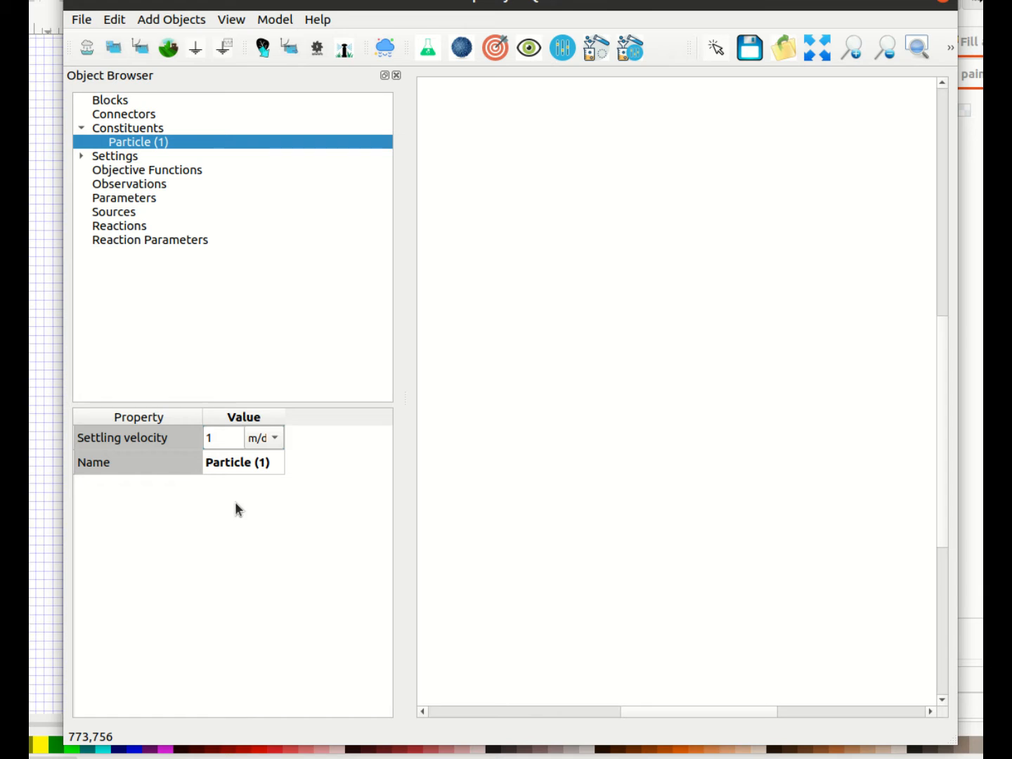
pyautogui.click(219, 438)
pyautogui.click(491, 321)
# Step: Set the settling velocity of Particle (1) to 1 m/day
pyautogui.click(142, 142)
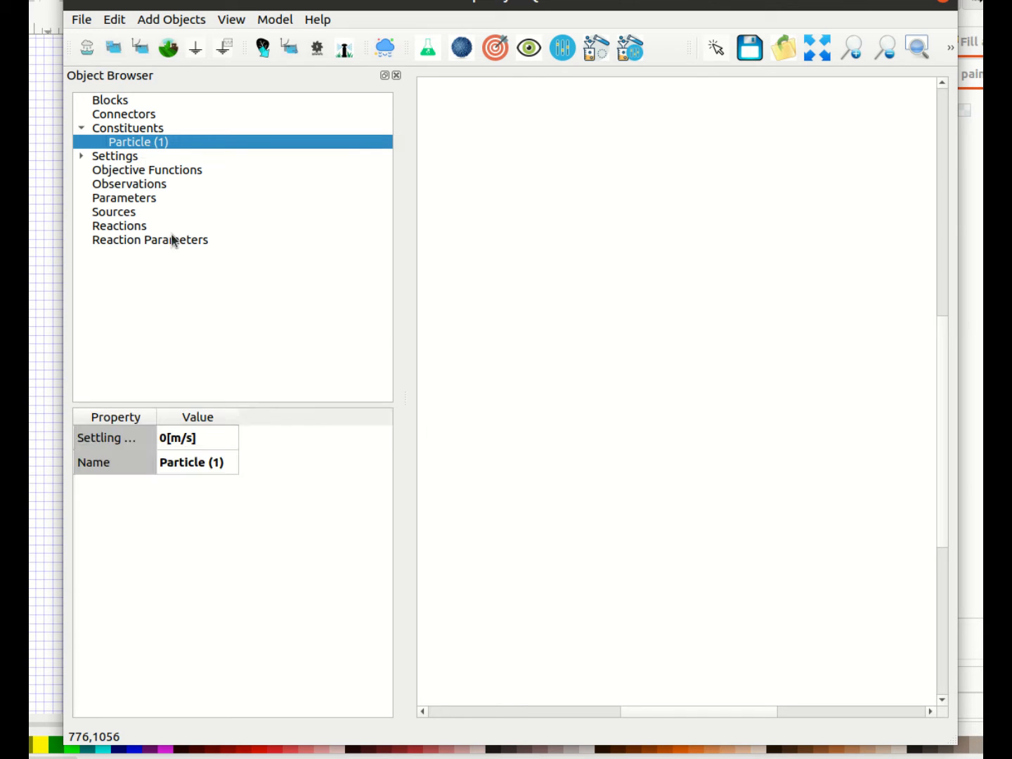
pyautogui.click(167, 438)
pyautogui.write('1')
pyautogui.press('Tab')
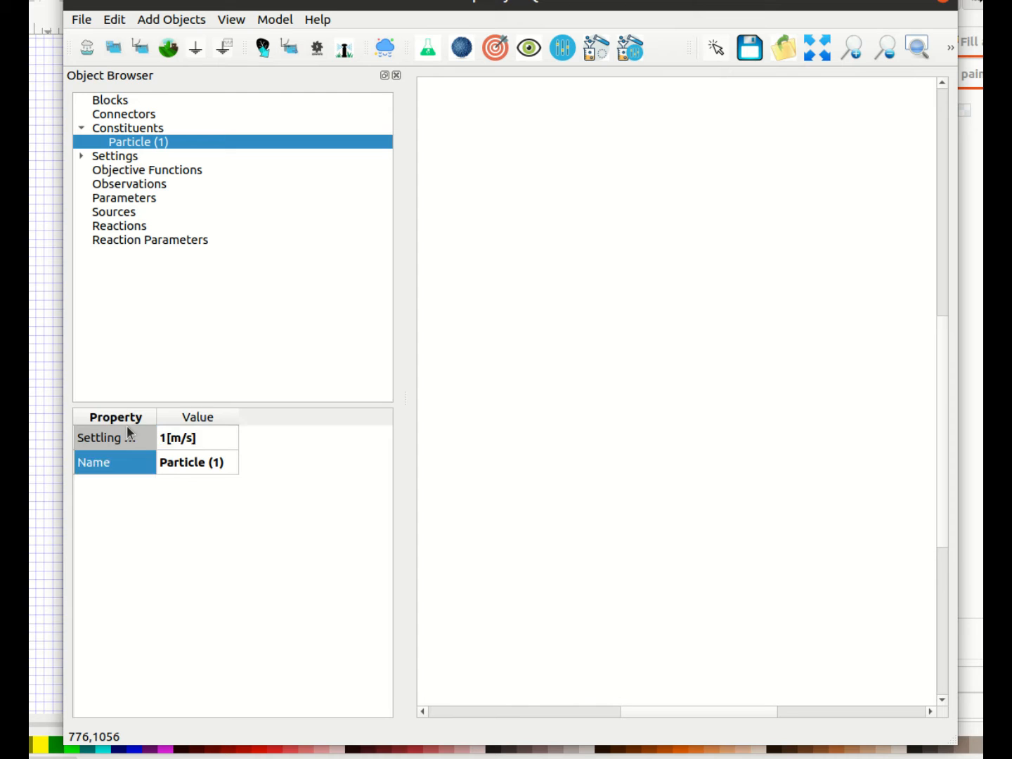
pyautogui.click(175, 437)
pyautogui.click(235, 437)
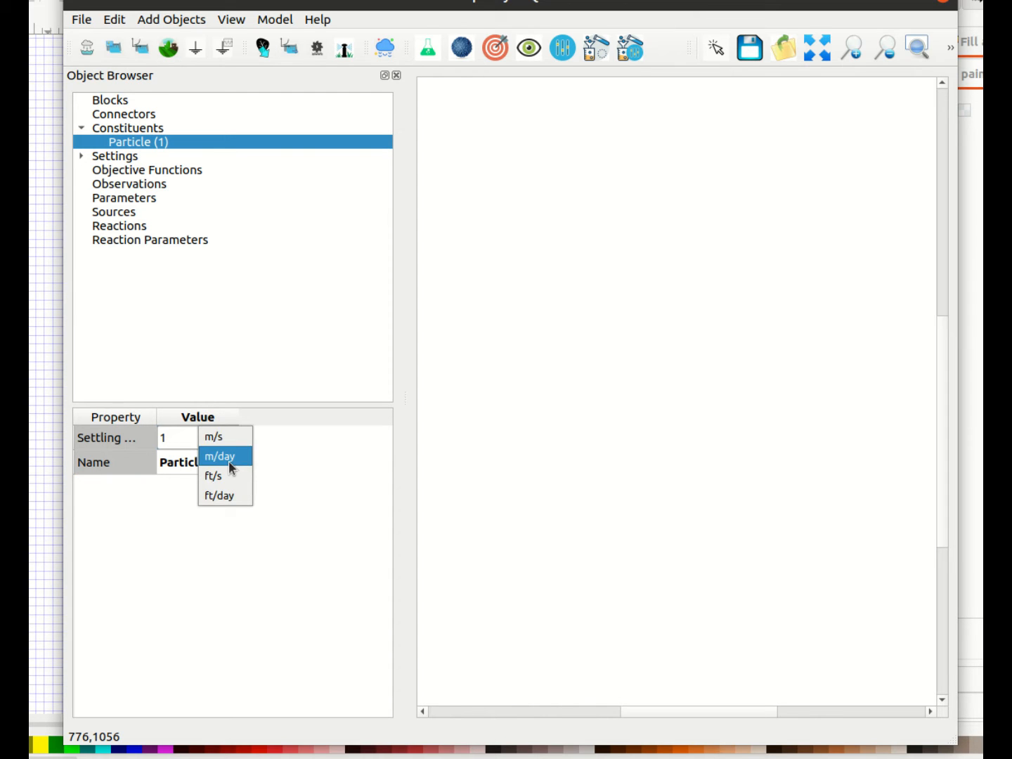
pyautogui.click(231, 463)
pyautogui.press('Tab')
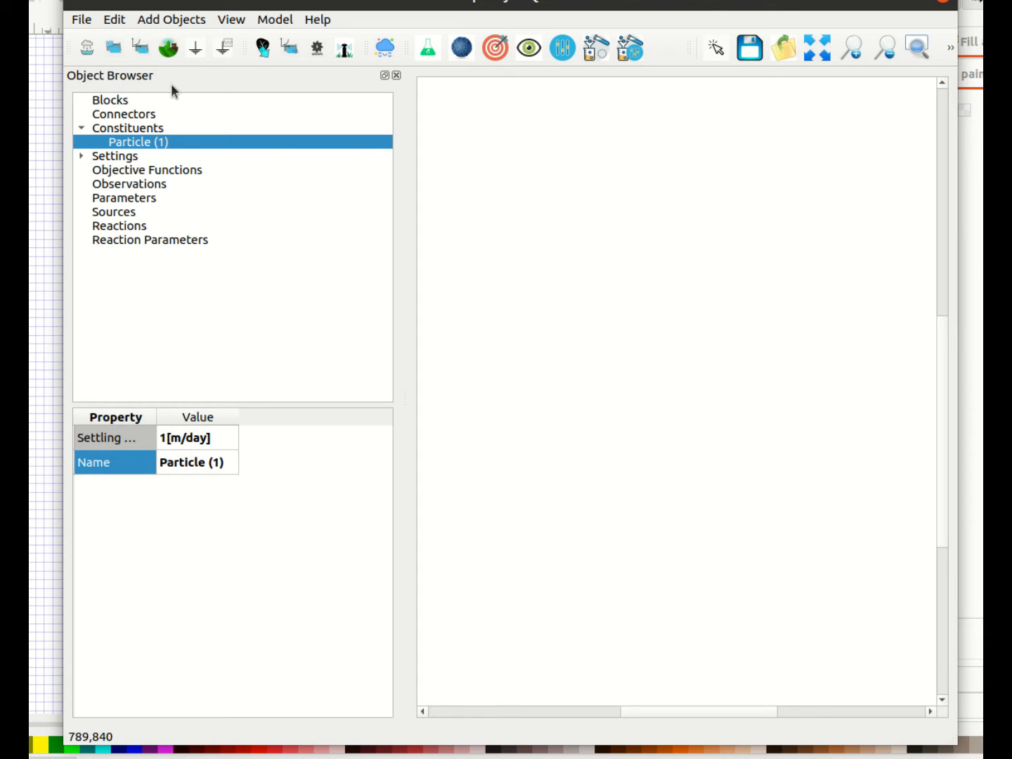
# Step: Add the Mass Transfer plugin to the project from the list of available plugins
pyautogui.click(88, 21)
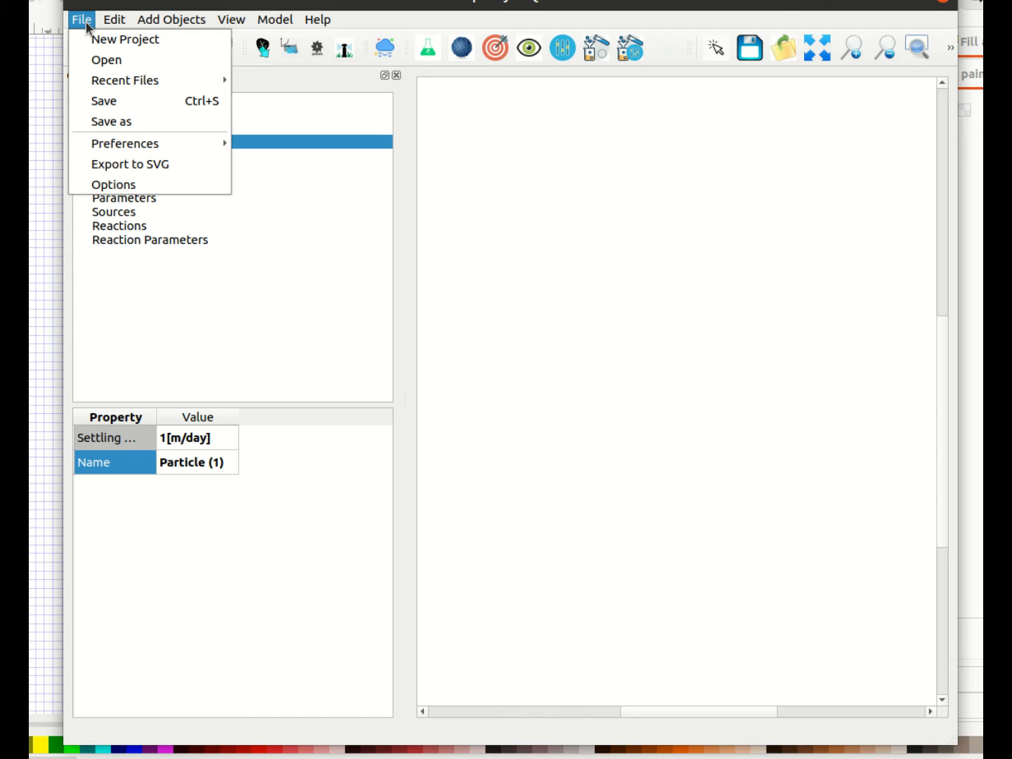
pyautogui.moveTo(125, 142)
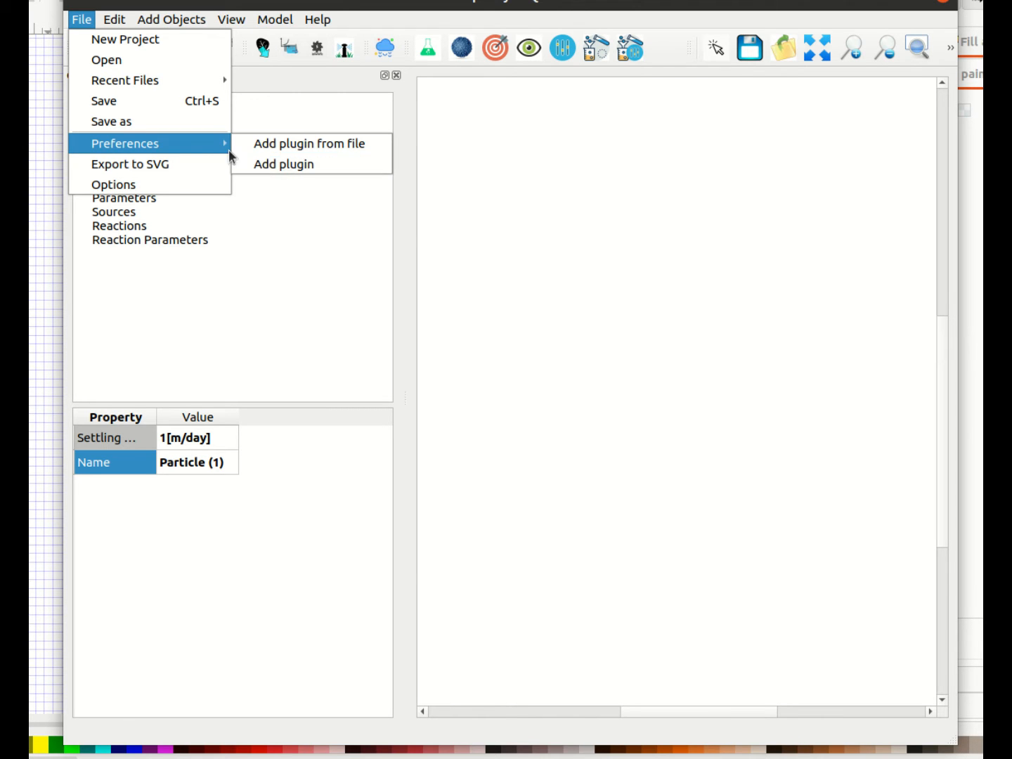
pyautogui.click(262, 166)
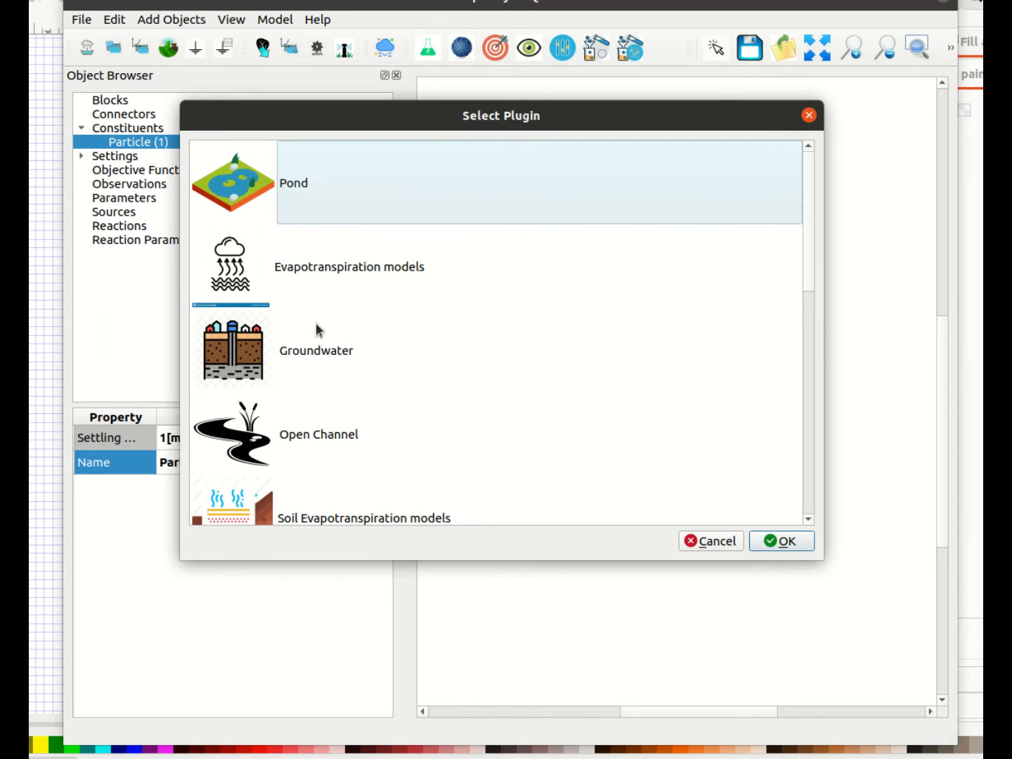
pyautogui.scroll(-5, 328, 345)
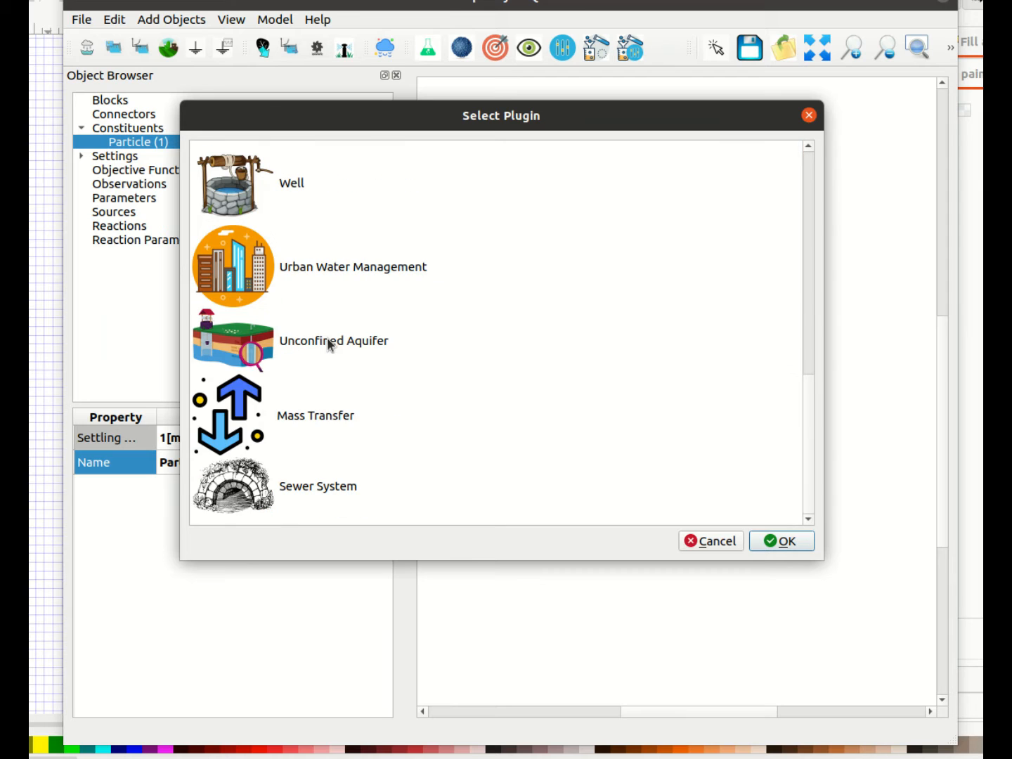
pyautogui.click(327, 419)
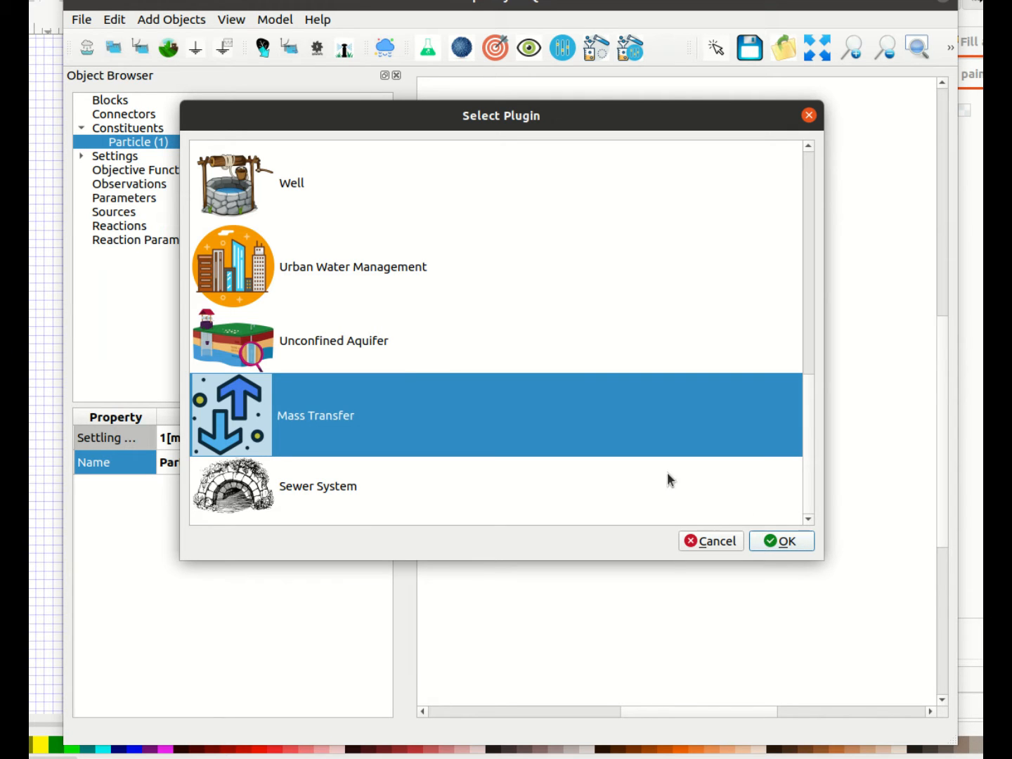
pyautogui.doubleClick(506, 419)
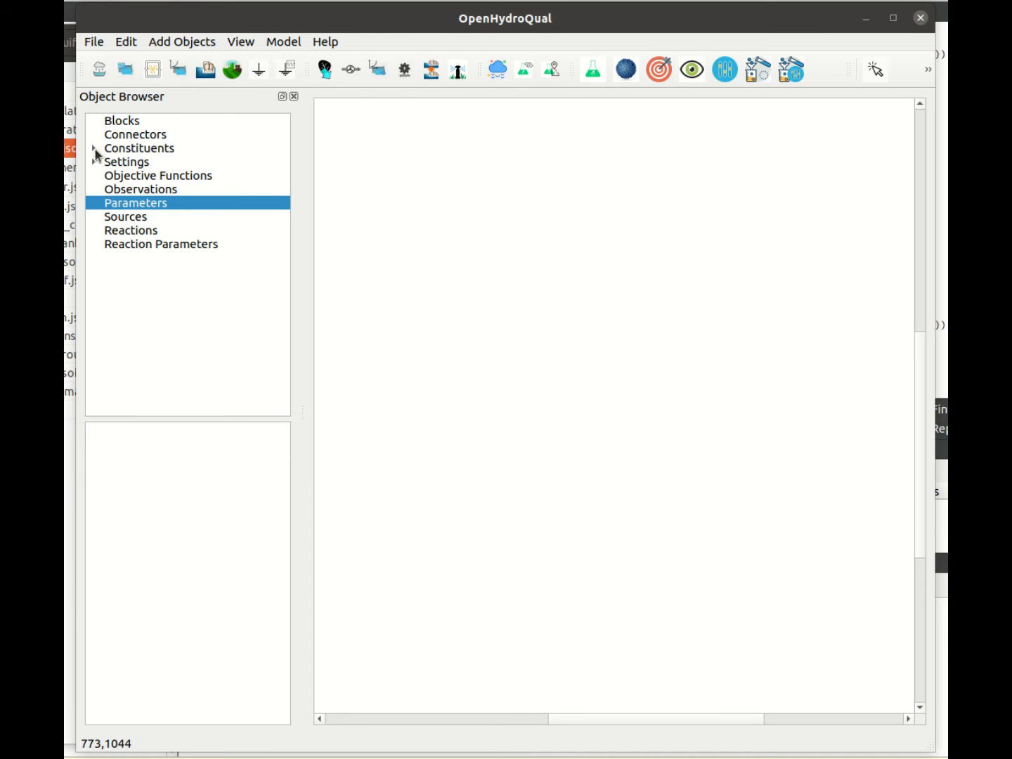
# Step: Start a 2D array with Settling element as the block type and Settling element interface as the link type
pyautogui.click(95, 150)
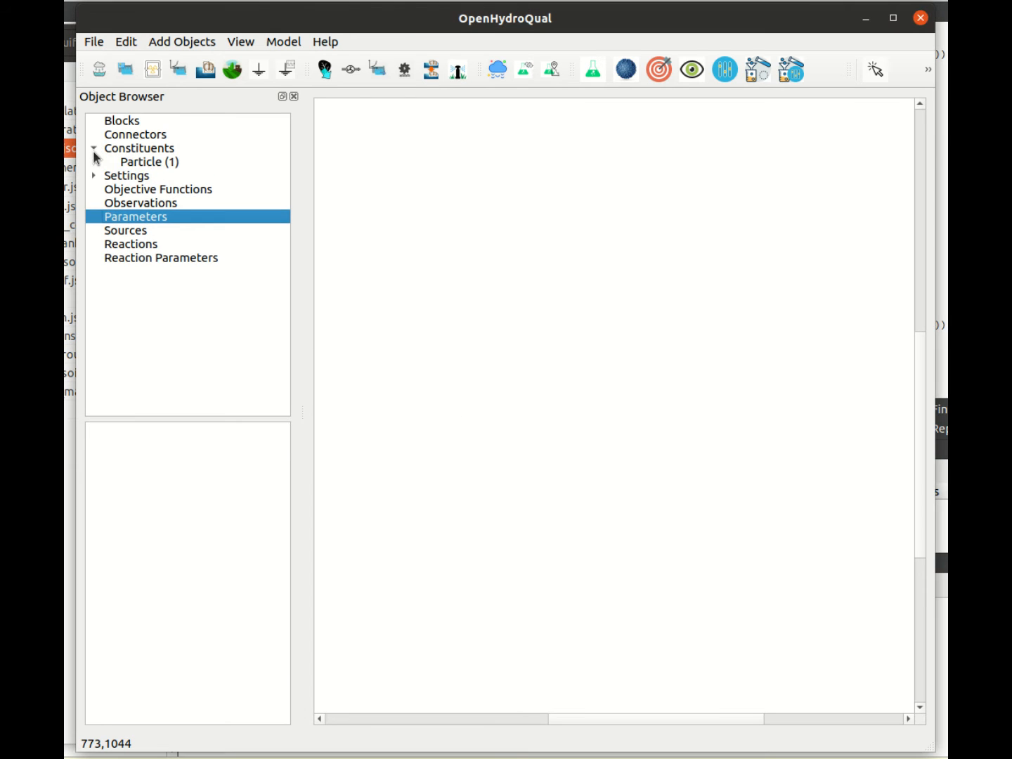
pyautogui.click(164, 161)
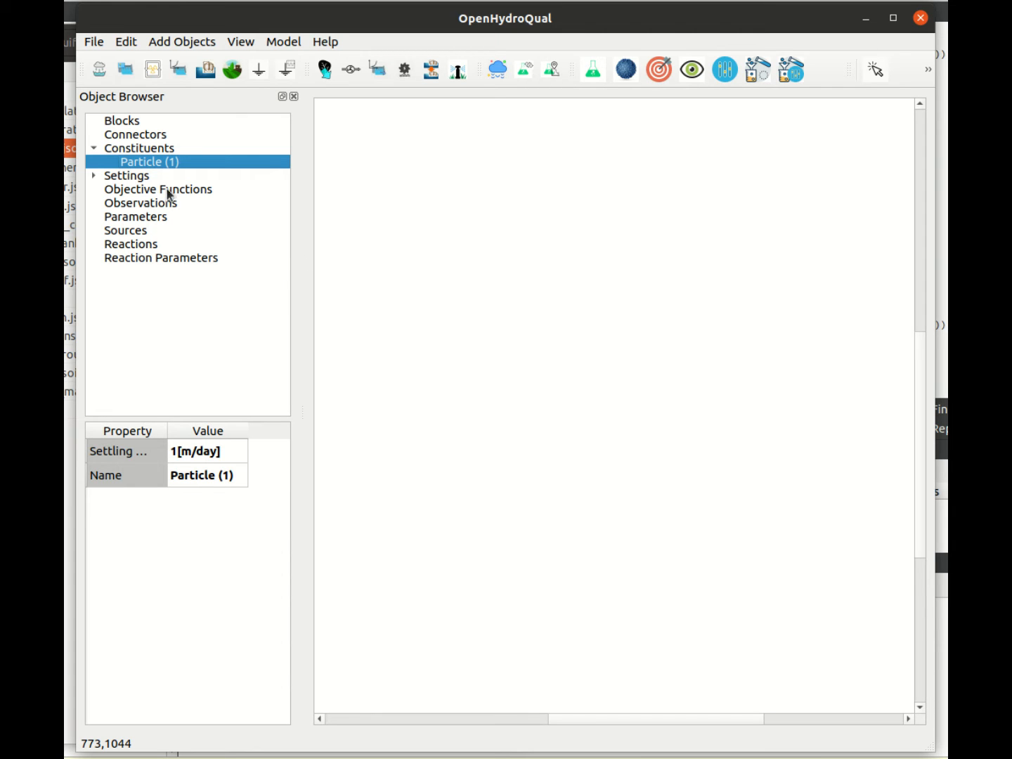
pyautogui.click(187, 47)
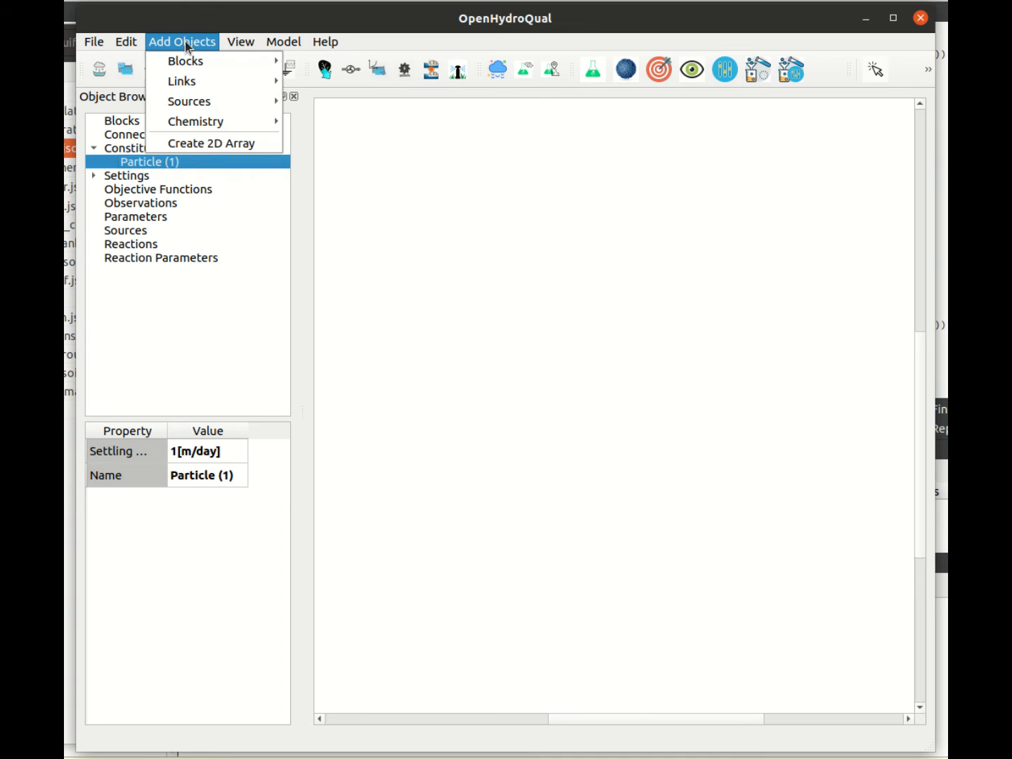
pyautogui.click(194, 144)
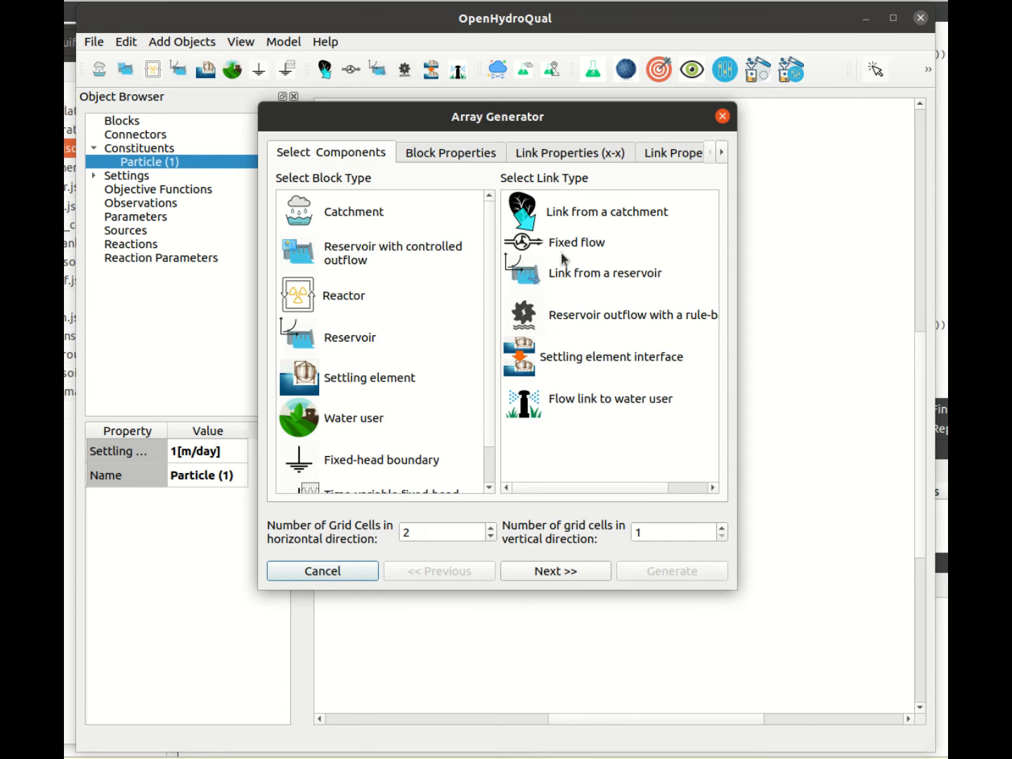
pyautogui.click(338, 382)
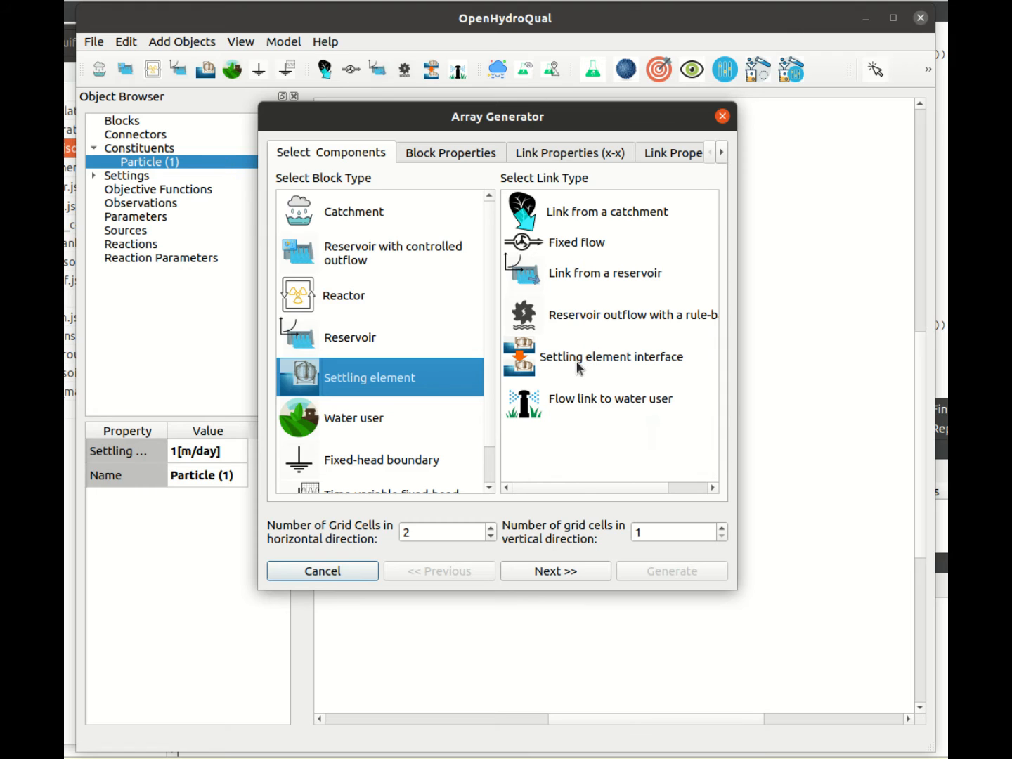
pyautogui.click(548, 358)
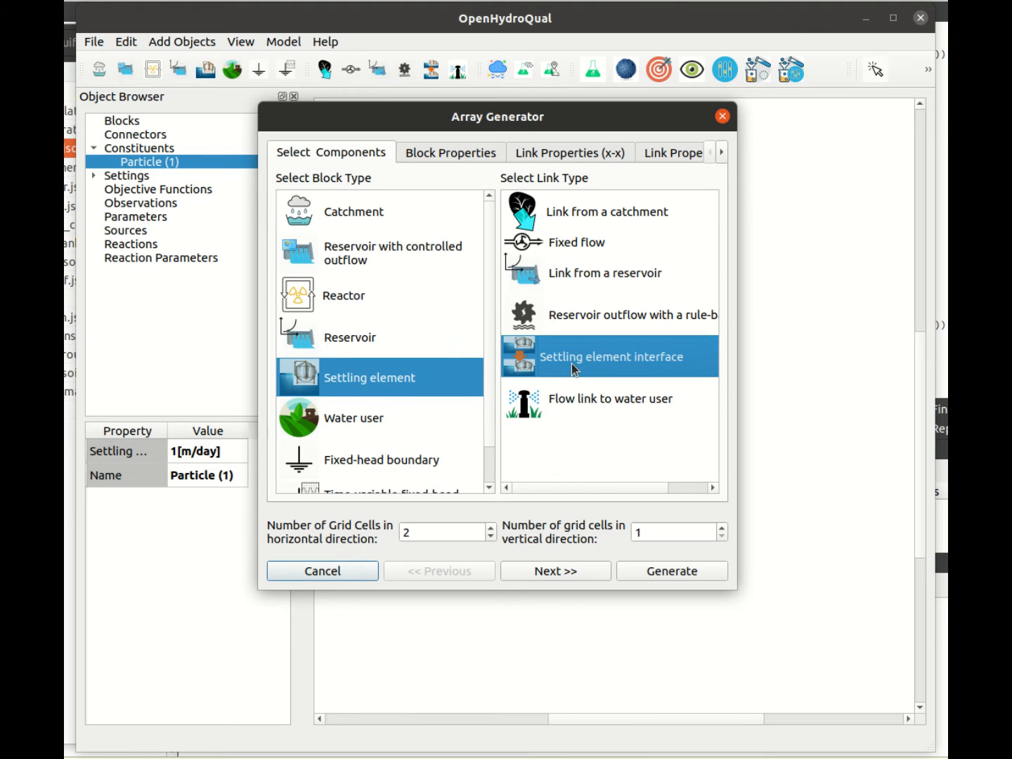
# Step: Set the array to 1 grid cell horizontally and 10 vertically, and continue to the block properties
pyautogui.doubleClick(413, 535)
pyautogui.write('1')
pyautogui.click(660, 533)
pyautogui.write('0')
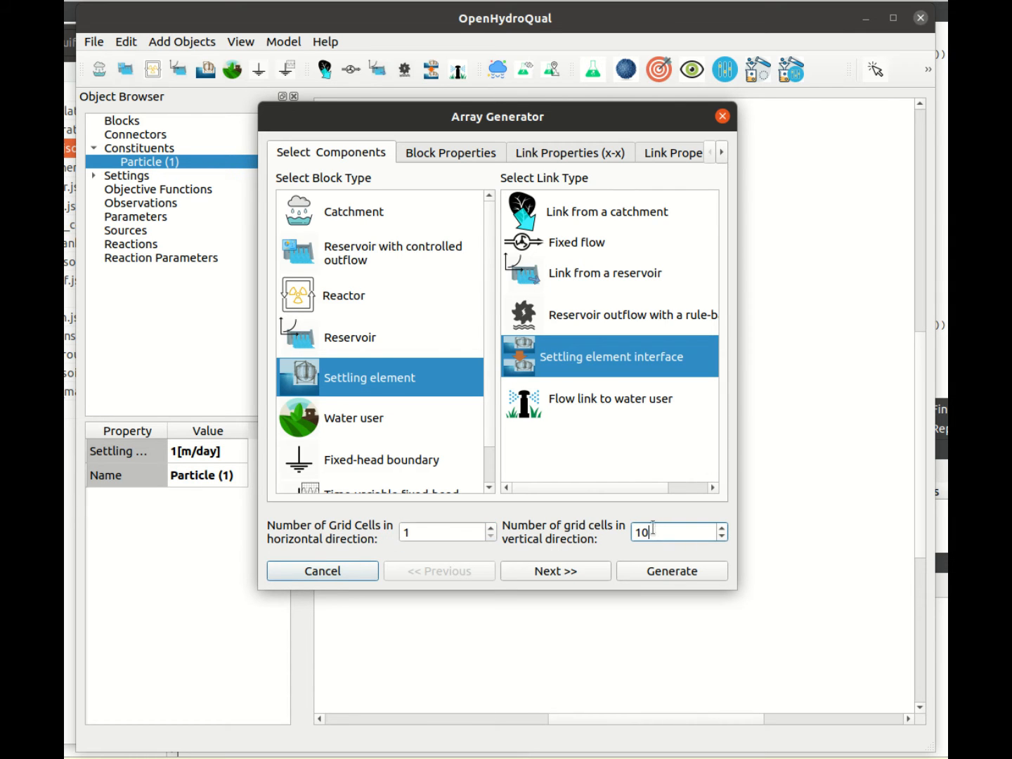
pyautogui.click(547, 573)
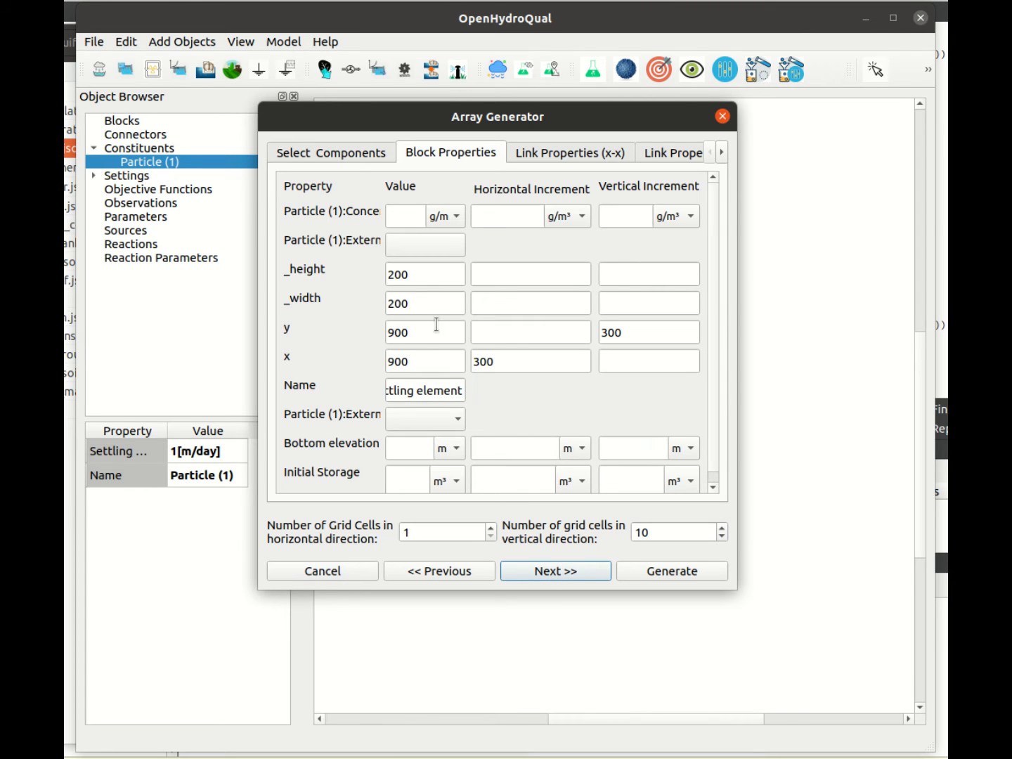
# Step: Enlarge the Array Generator dialog and set the blocks' Particle (1) concentration to 1 g/m³
pyautogui.click(402, 213)
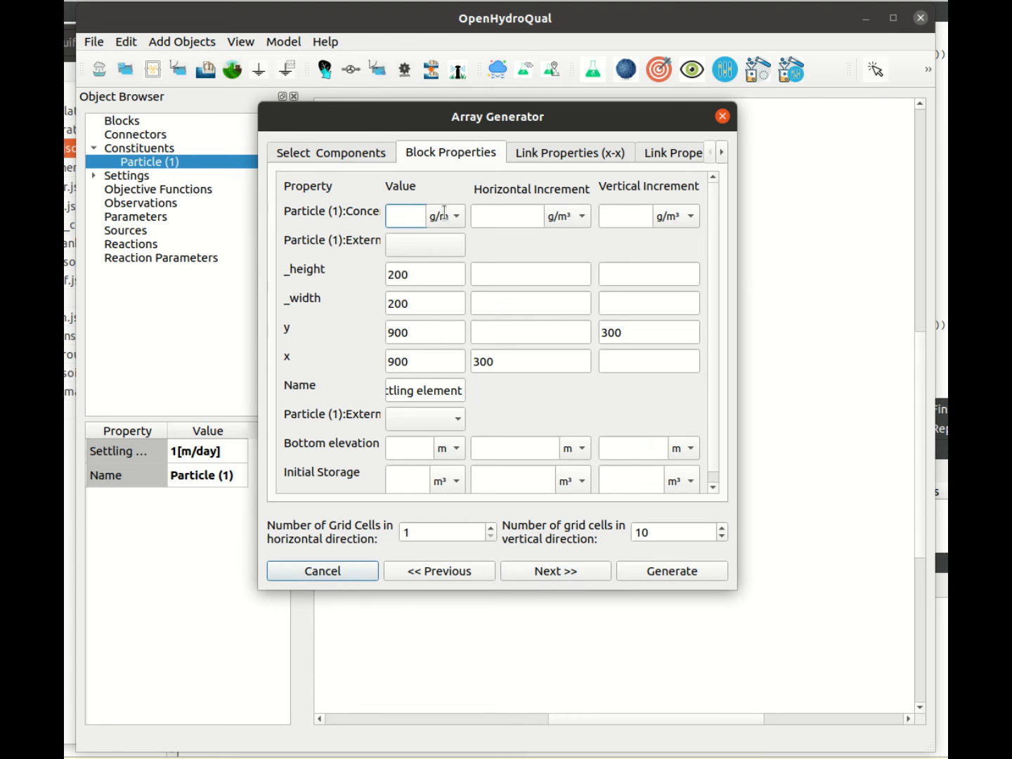
pyautogui.moveTo(737, 286); pyautogui.dragTo(845, 292)
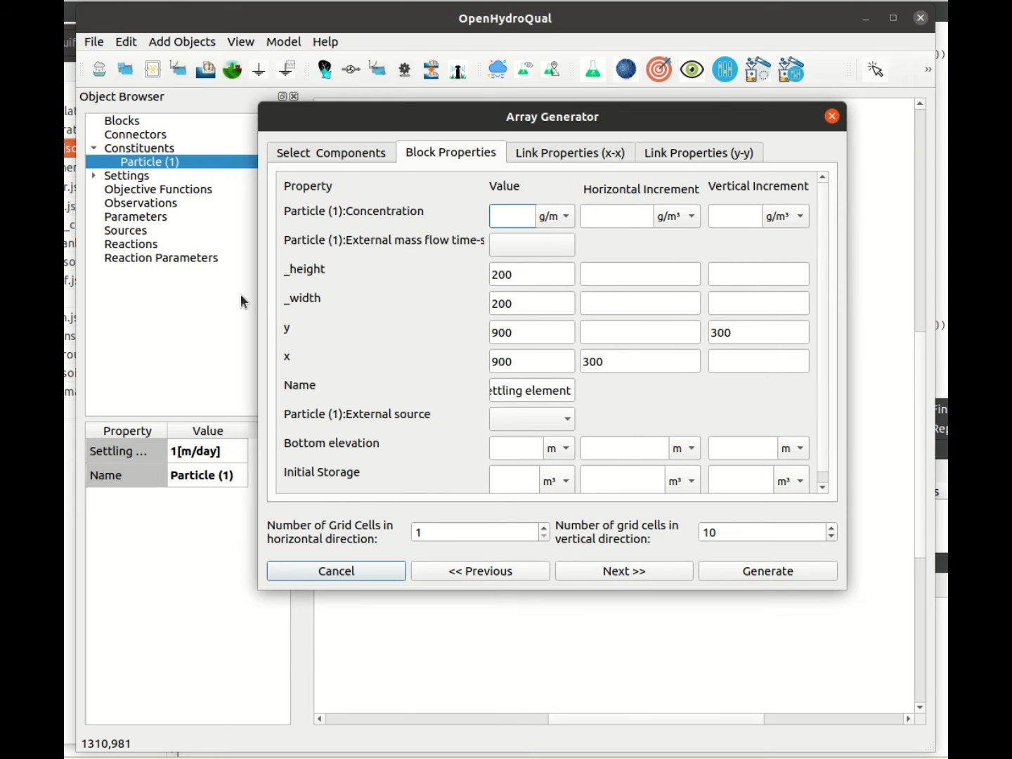
pyautogui.moveTo(258, 294); pyautogui.dragTo(177, 286)
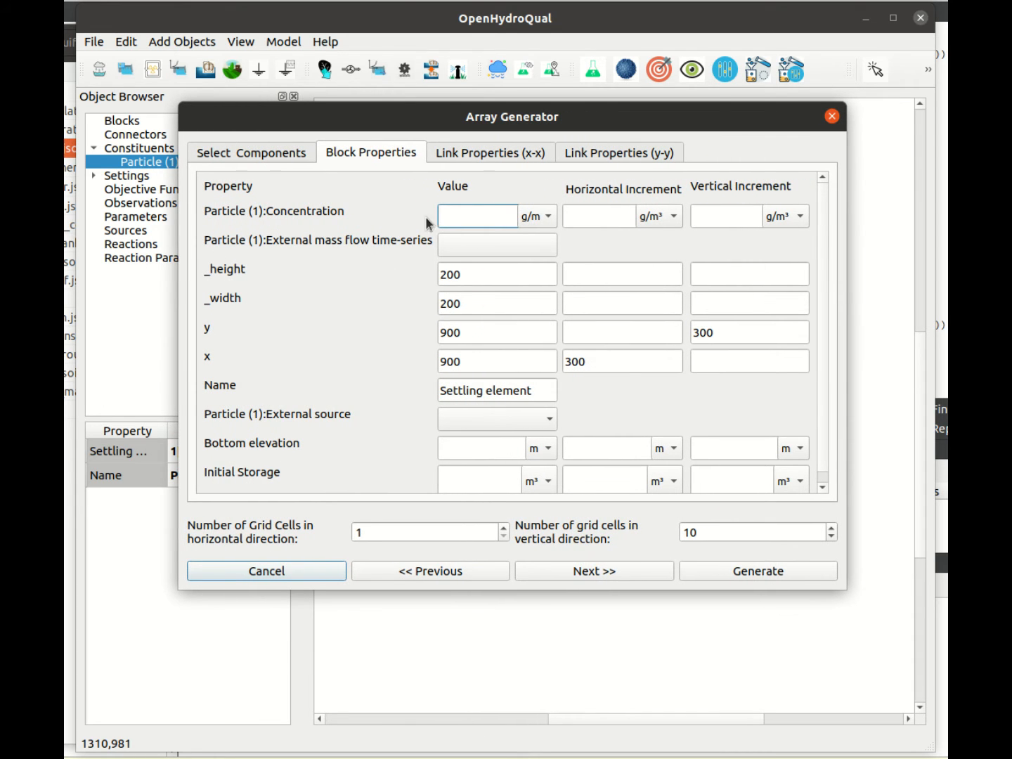
pyautogui.write('1')
pyautogui.click(548, 216)
pyautogui.click(548, 216)
# Step: Set the blocks' bottom elevation to 0.9 m with a vertical increment of -0.1 m
pyautogui.scroll(-1, 826, 414)
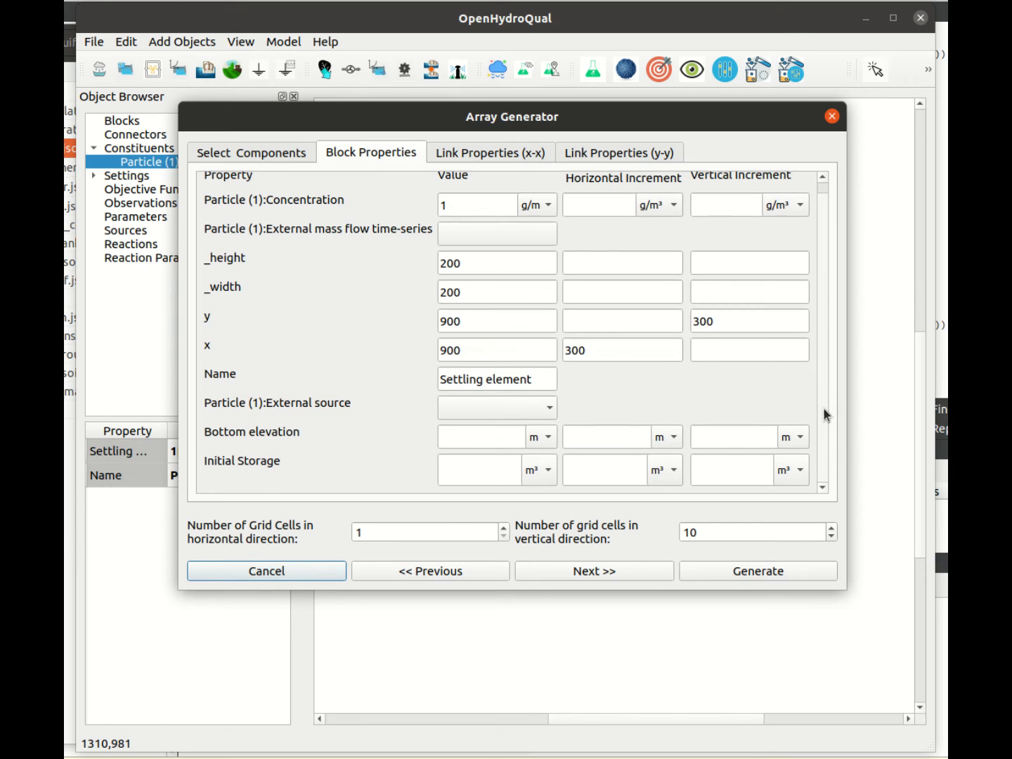
pyautogui.click(478, 437)
pyautogui.write('0.9')
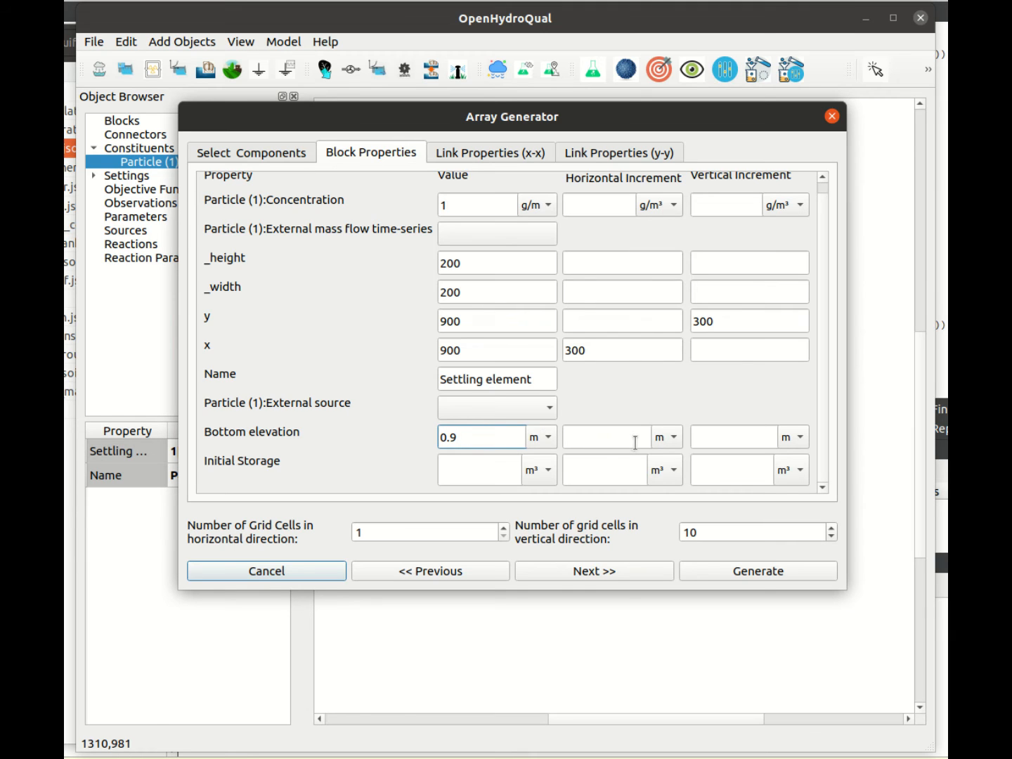
pyautogui.click(709, 440)
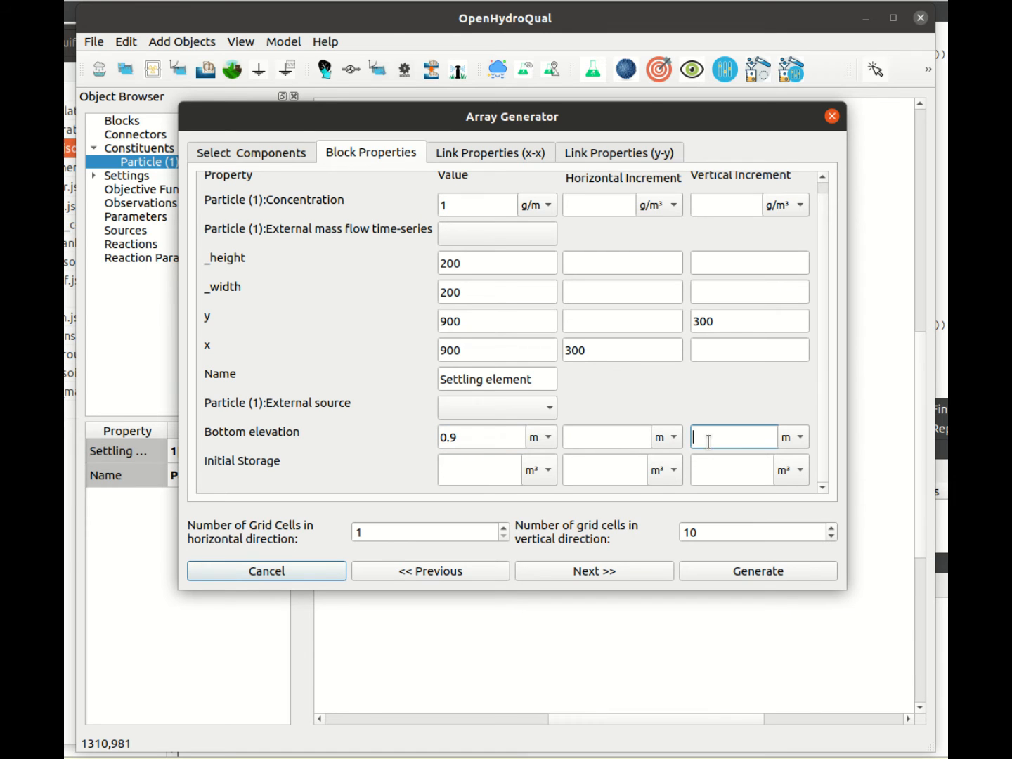
pyautogui.scroll(1, 822, 352)
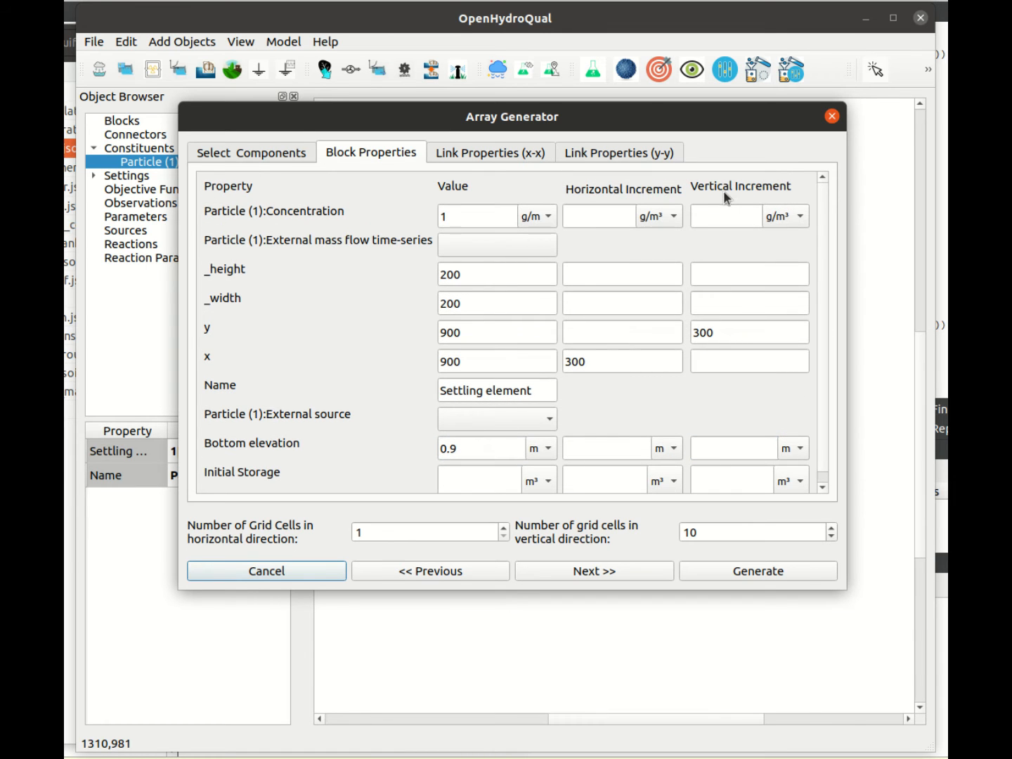
pyautogui.scroll(-1, 824, 282)
pyautogui.click(716, 436)
pyautogui.write('-0.1')
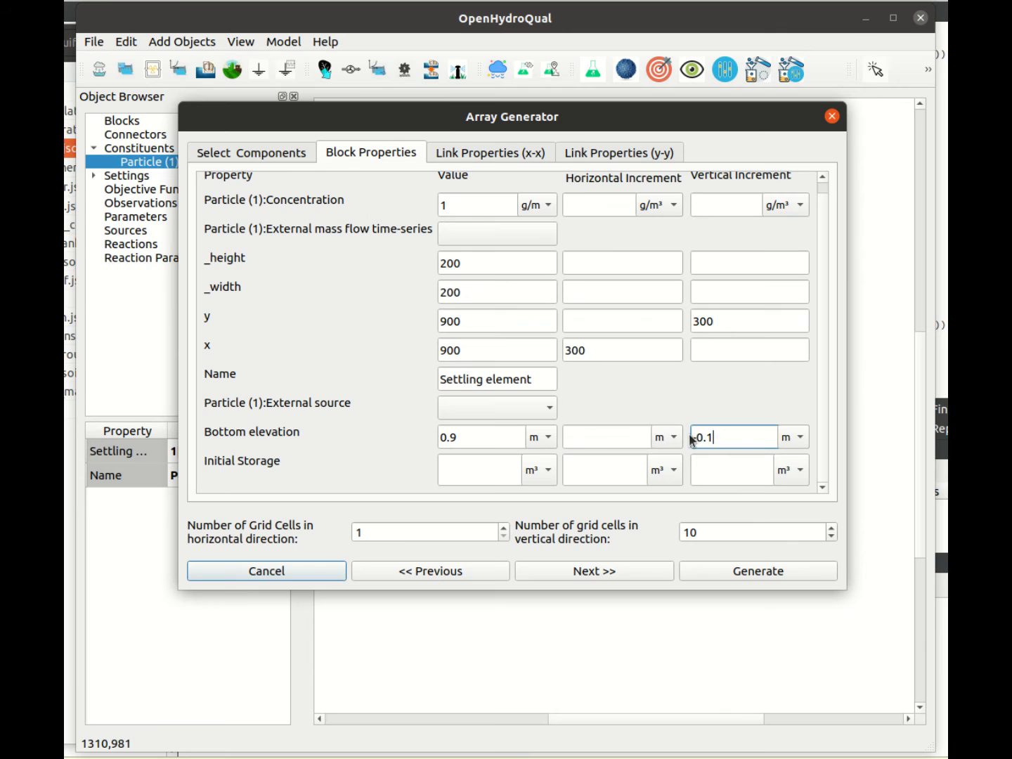
# Step: Set the initial storage of the settling element blocks to 0.01 m³
pyautogui.click(451, 469)
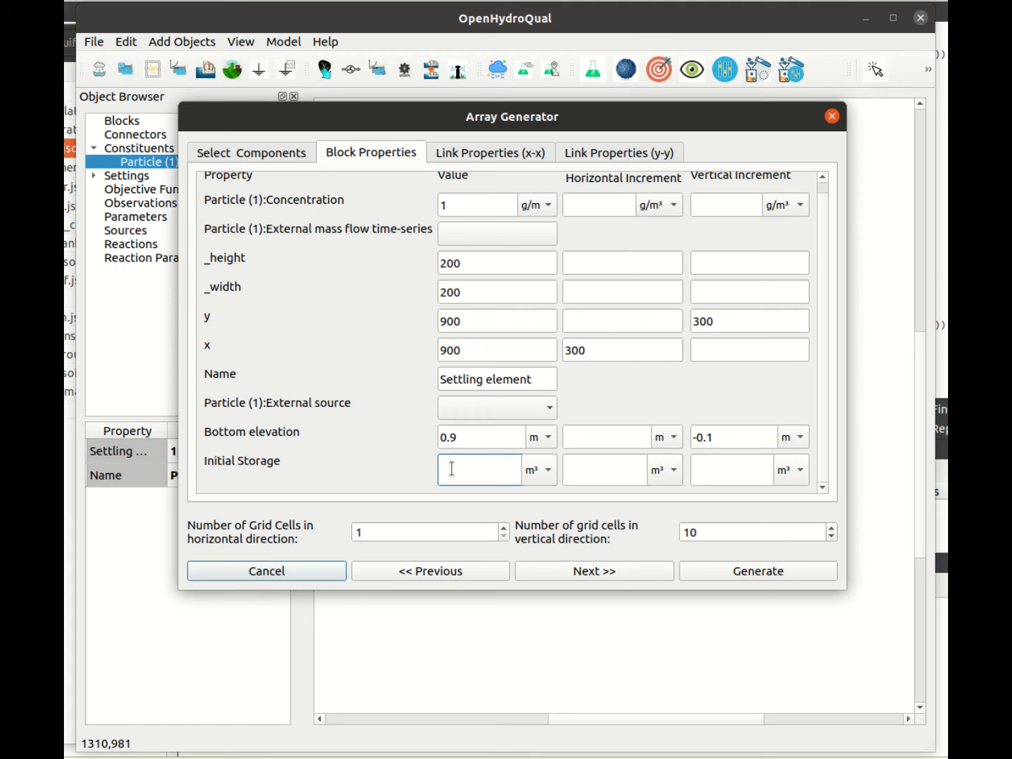
pyautogui.write('0.5')
pyautogui.write('1')
pyautogui.moveTo(820, 355); pyautogui.dragTo(818, 391)
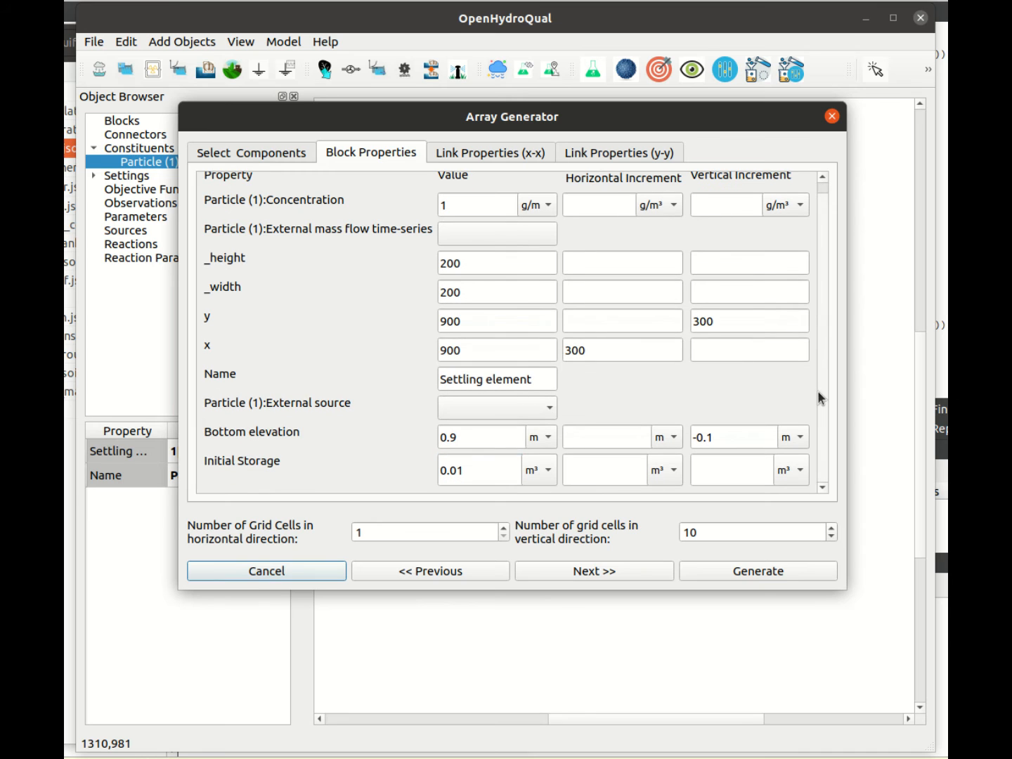
# Step: Set the settling element interface area to 0.1 m² for the x-x and y-y links, and generate the array
pyautogui.click(583, 571)
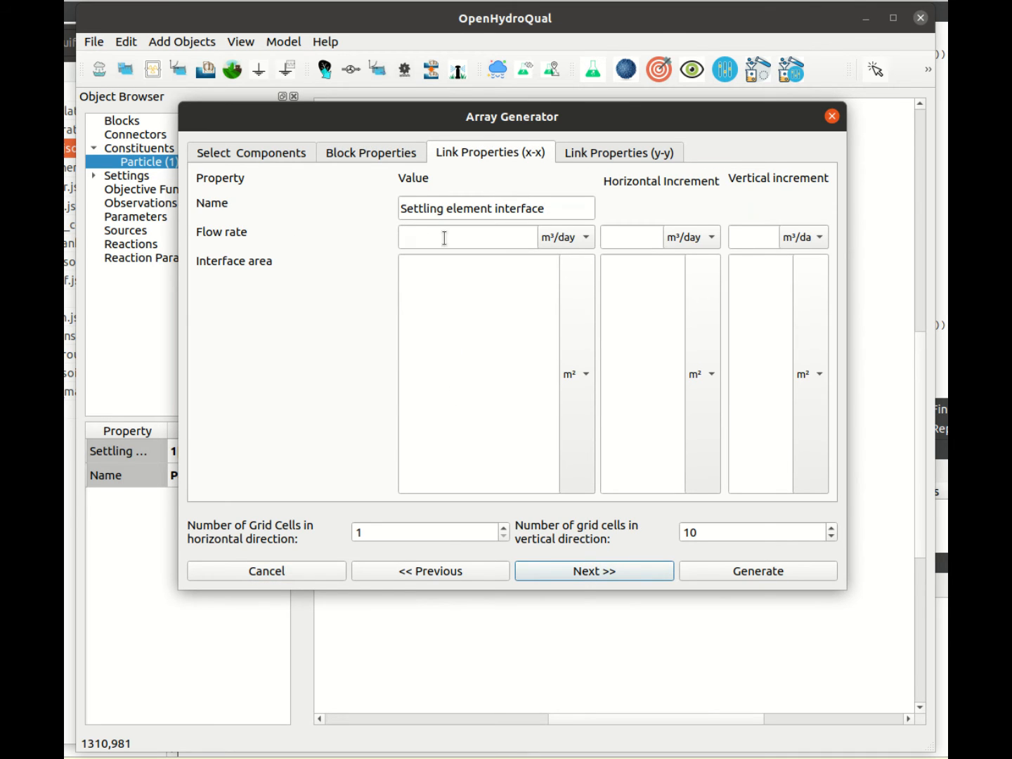
pyautogui.click(454, 366)
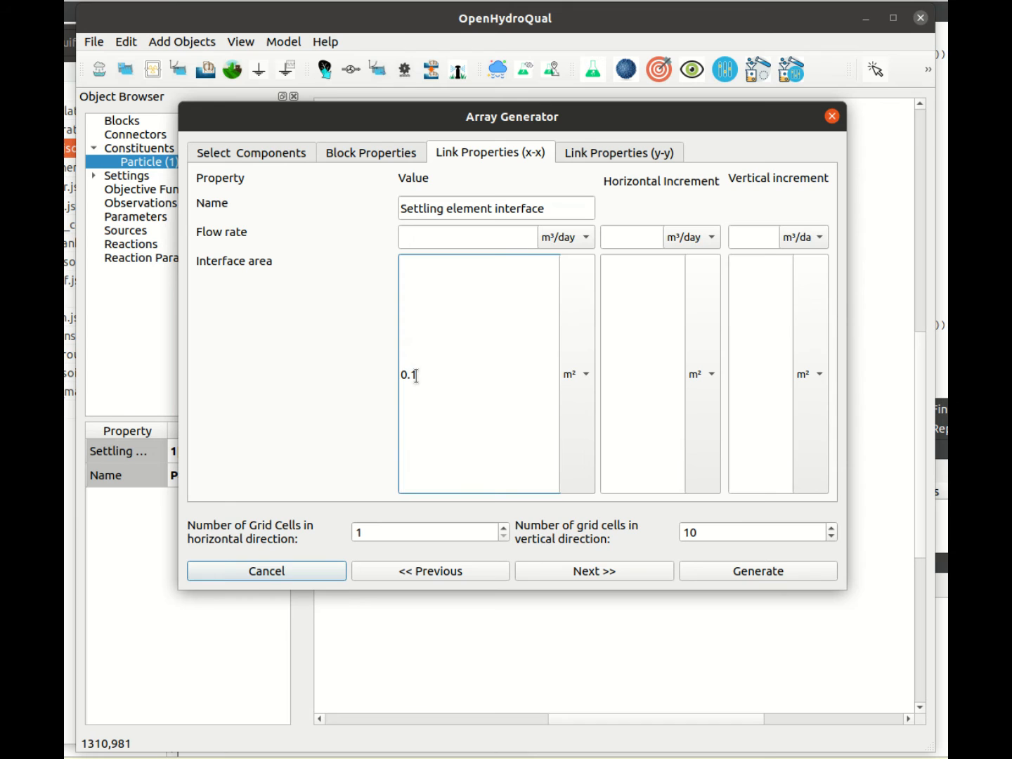
pyautogui.click(606, 157)
pyautogui.click(514, 155)
pyautogui.click(641, 154)
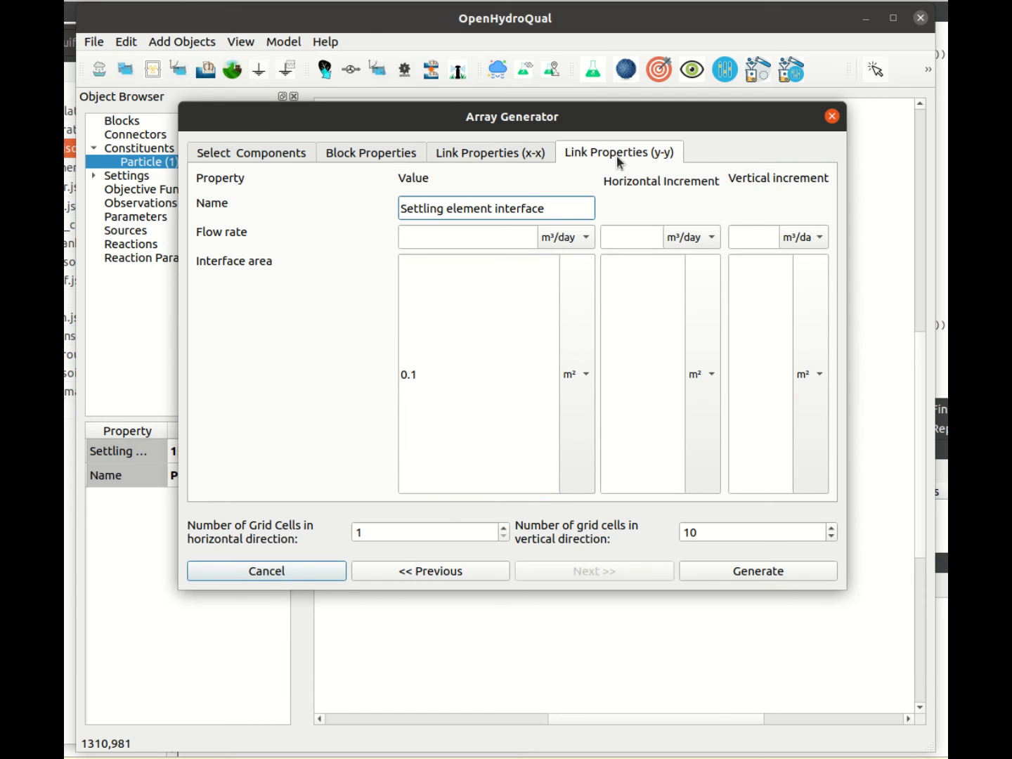
pyautogui.click(476, 156)
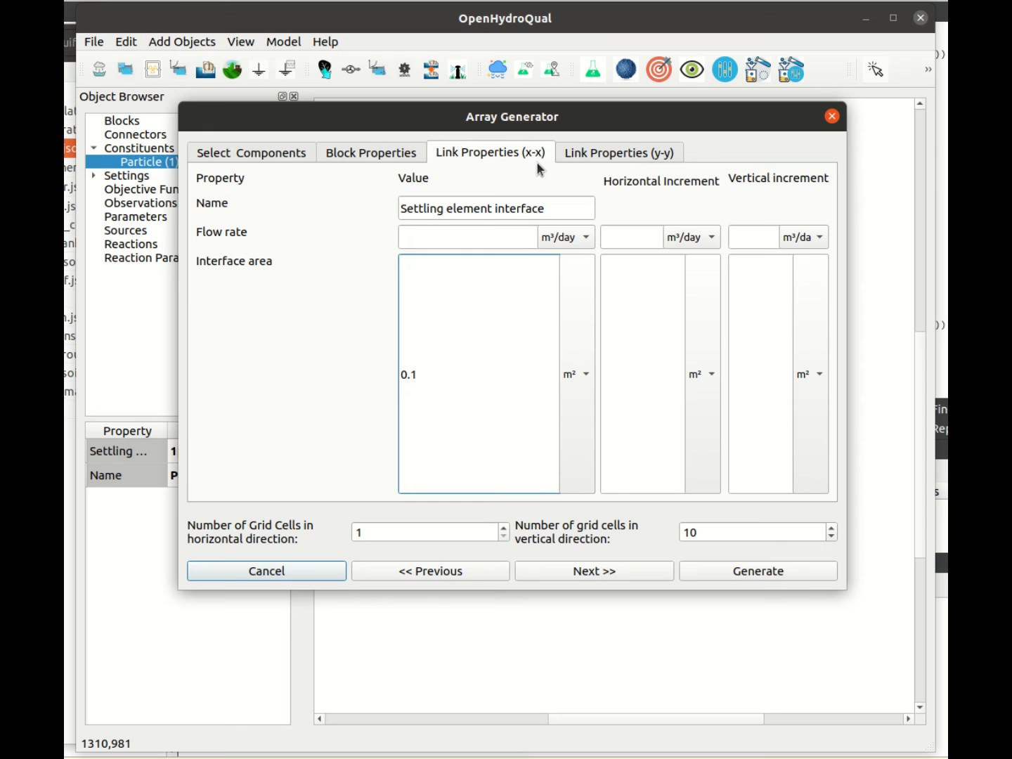
pyautogui.click(605, 158)
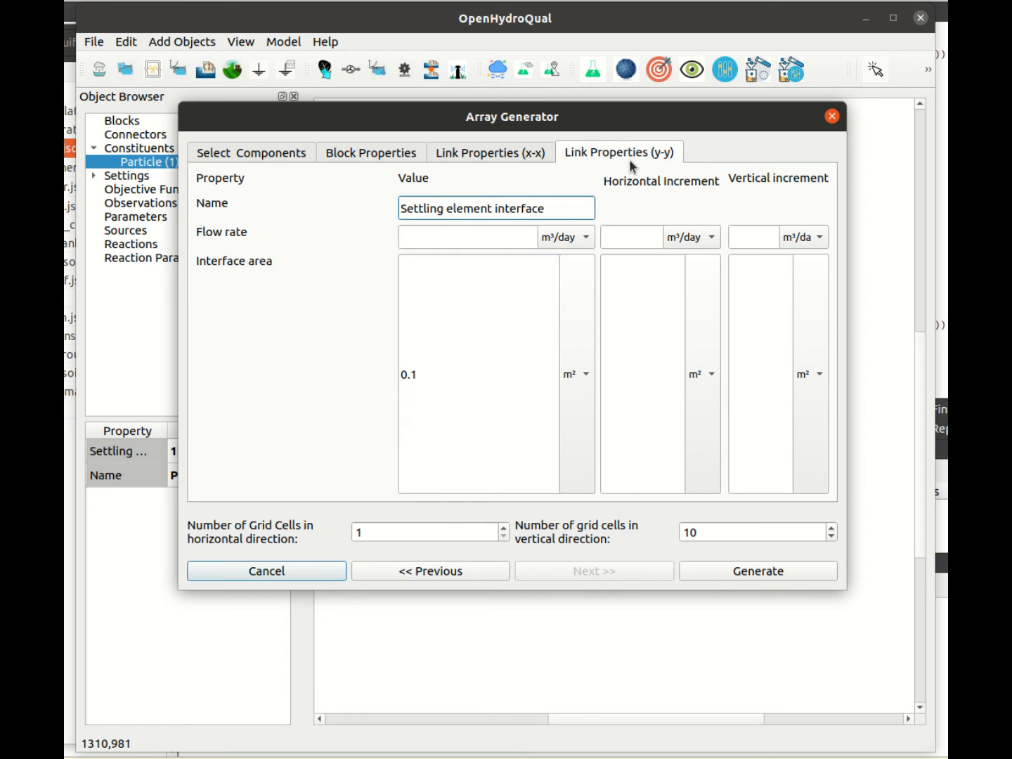
pyautogui.click(739, 572)
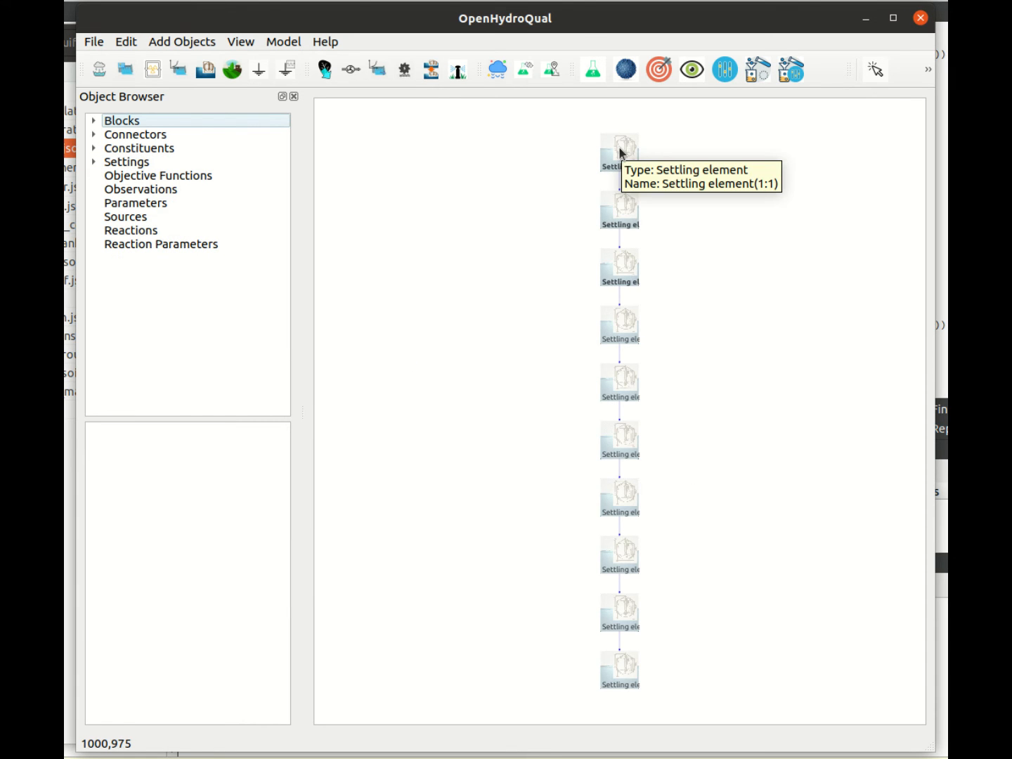
# Step: Examine the properties of the first, second and last settling elements and the lowest interface, widening the property columns for readability
pyautogui.click(623, 177)
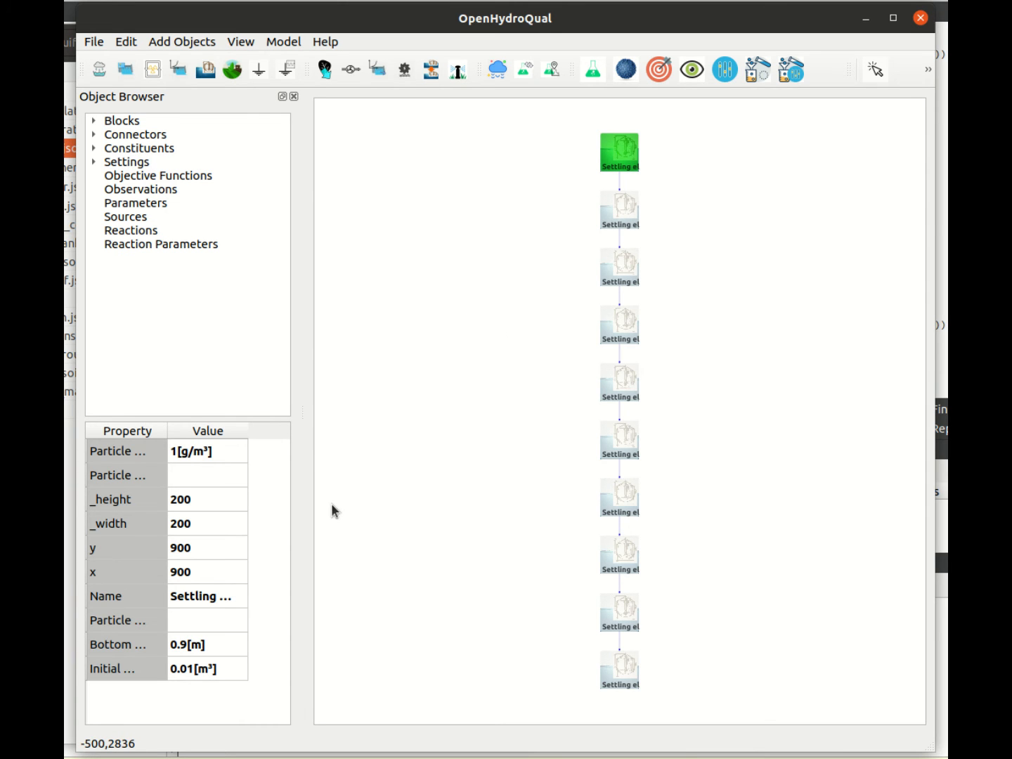
pyautogui.moveTo(302, 427); pyautogui.dragTo(416, 427)
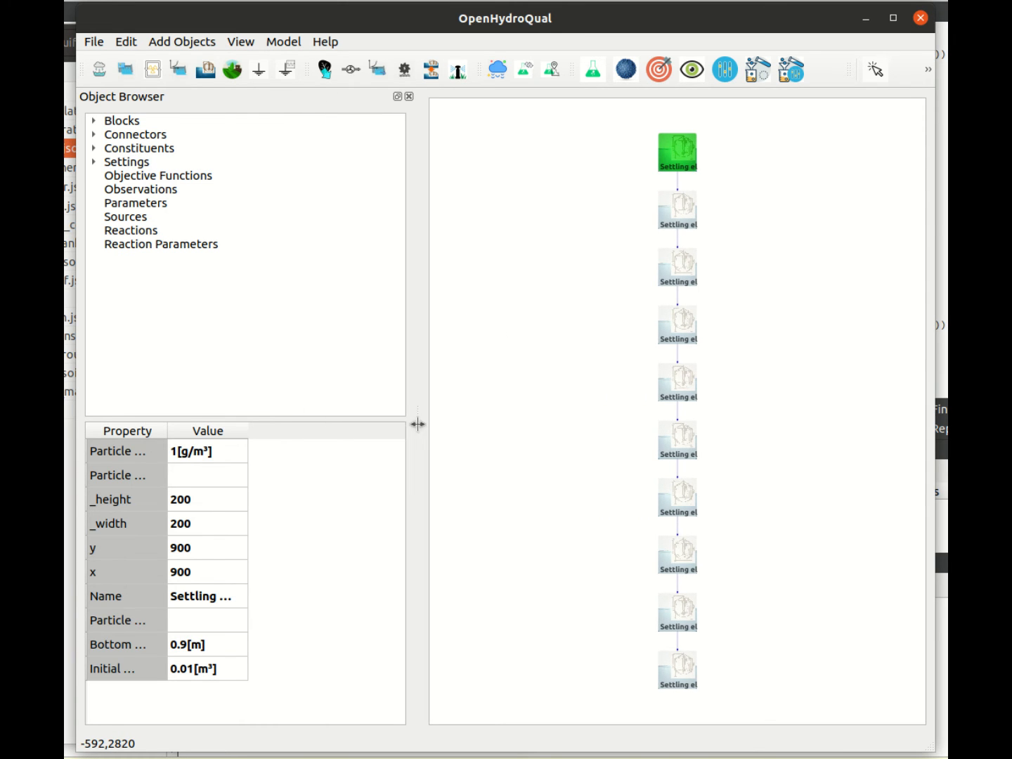
pyautogui.moveTo(168, 429); pyautogui.dragTo(274, 430)
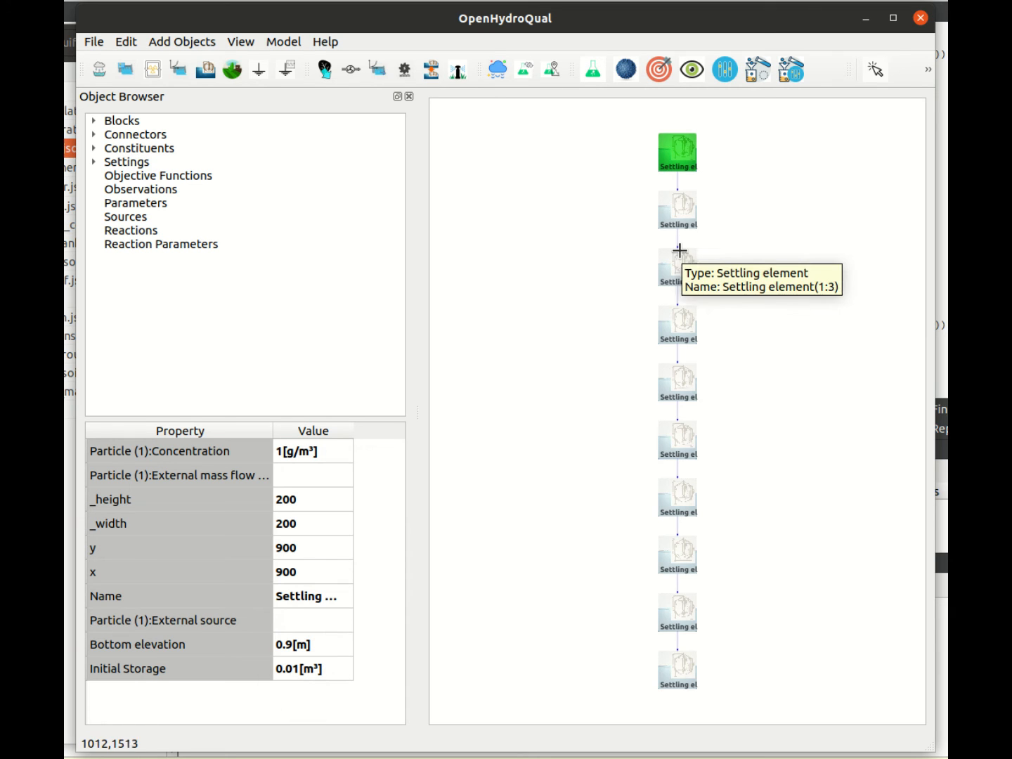
pyautogui.click(686, 212)
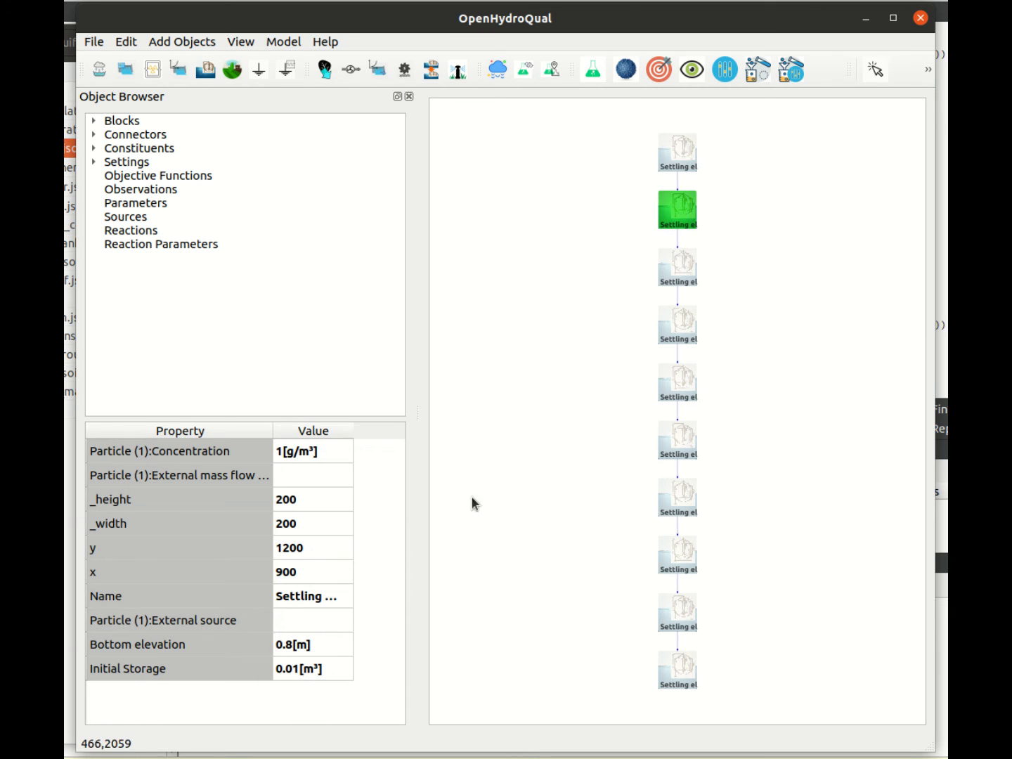
pyautogui.click(686, 677)
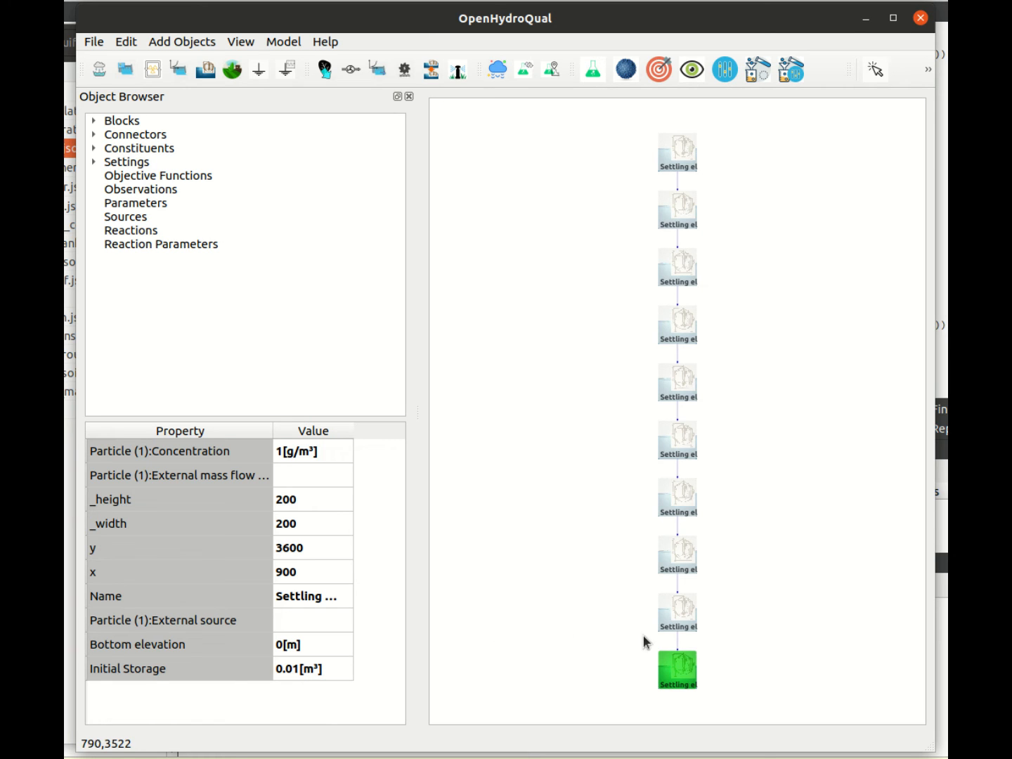
pyautogui.click(678, 643)
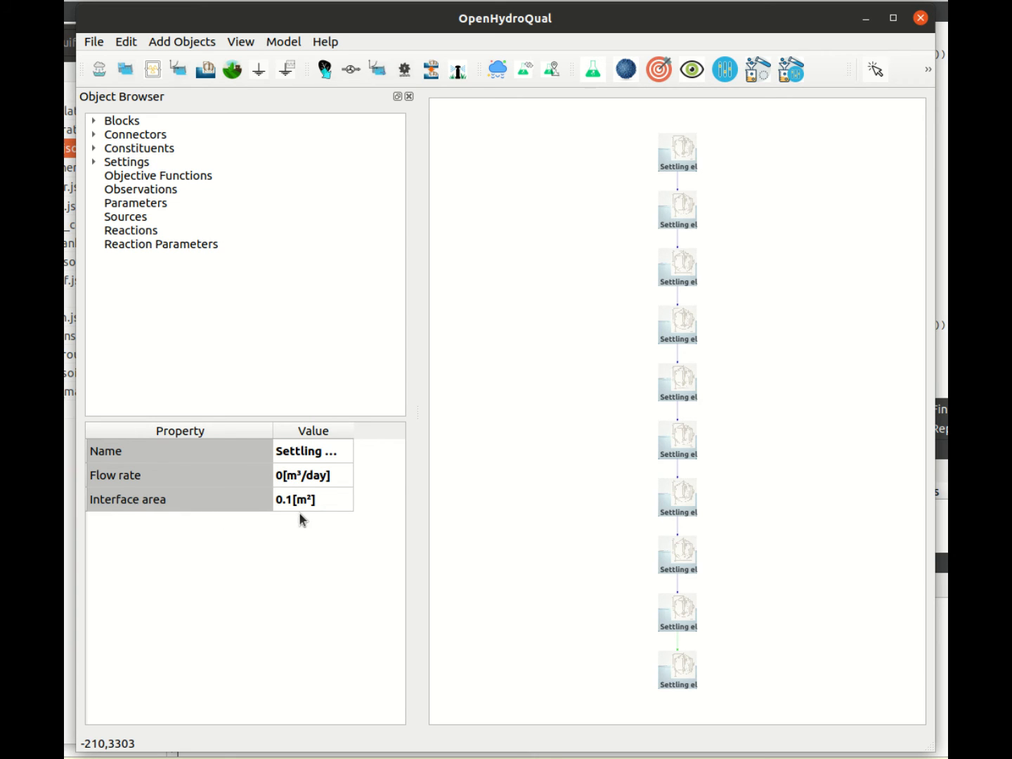
# Step: Save the model as Settling_column in the Aquifolium folder in Dropbox
pyautogui.click(930, 68)
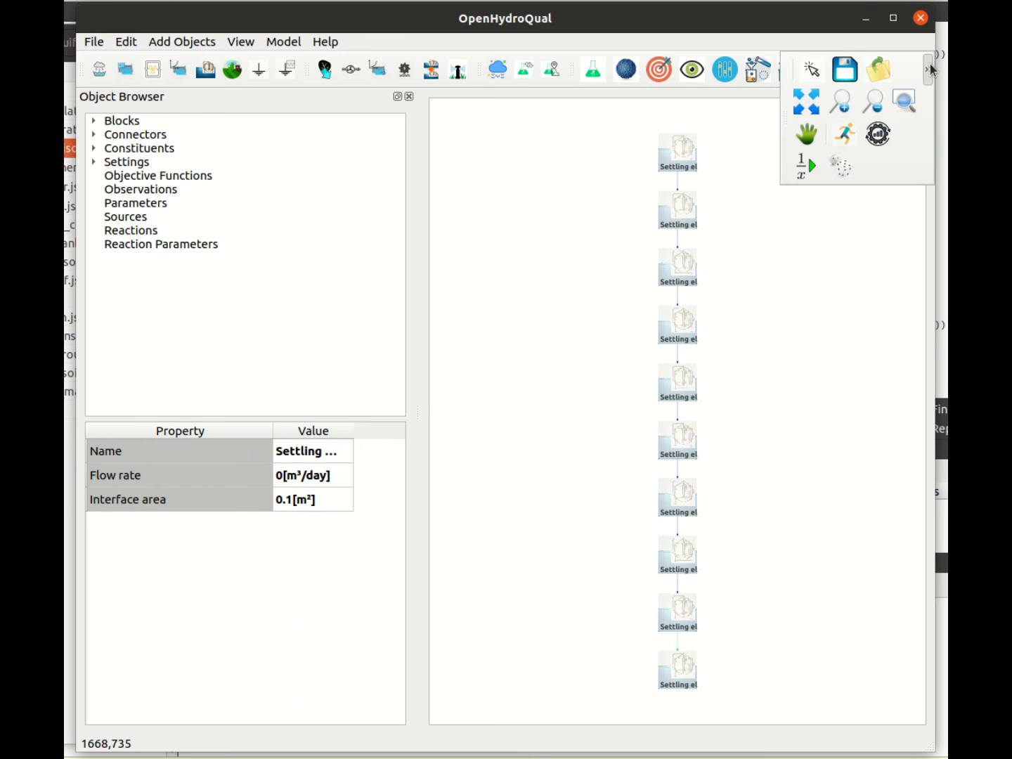
pyautogui.click(844, 68)
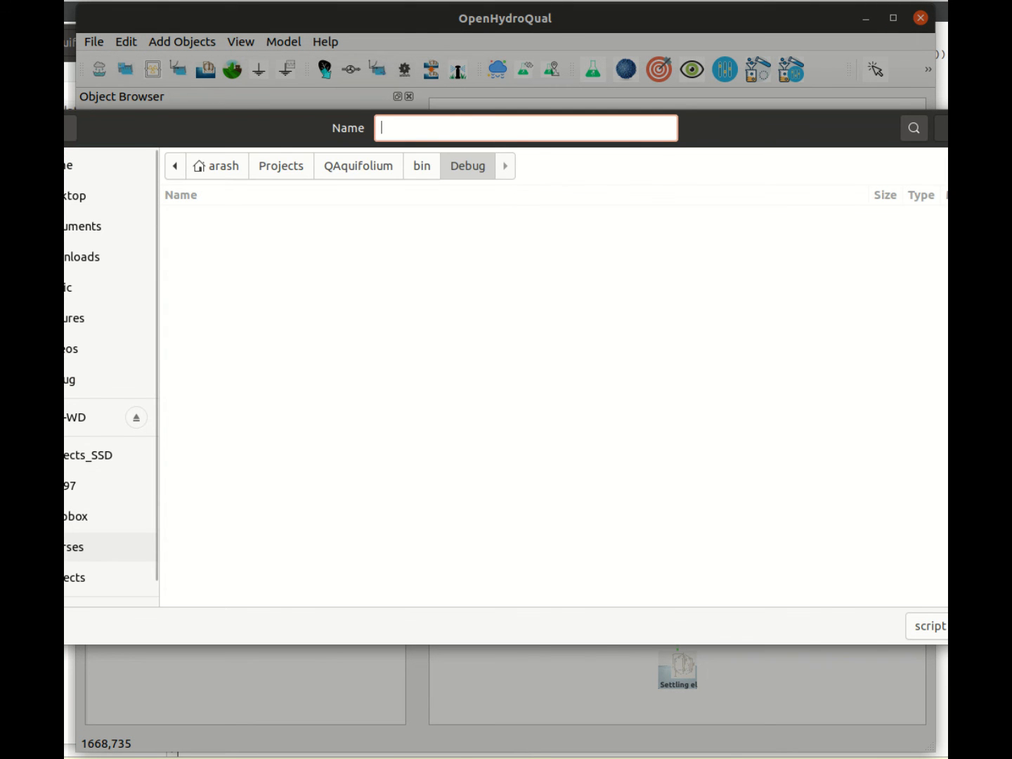
pyautogui.click(85, 515)
pyautogui.doubleClick(216, 213)
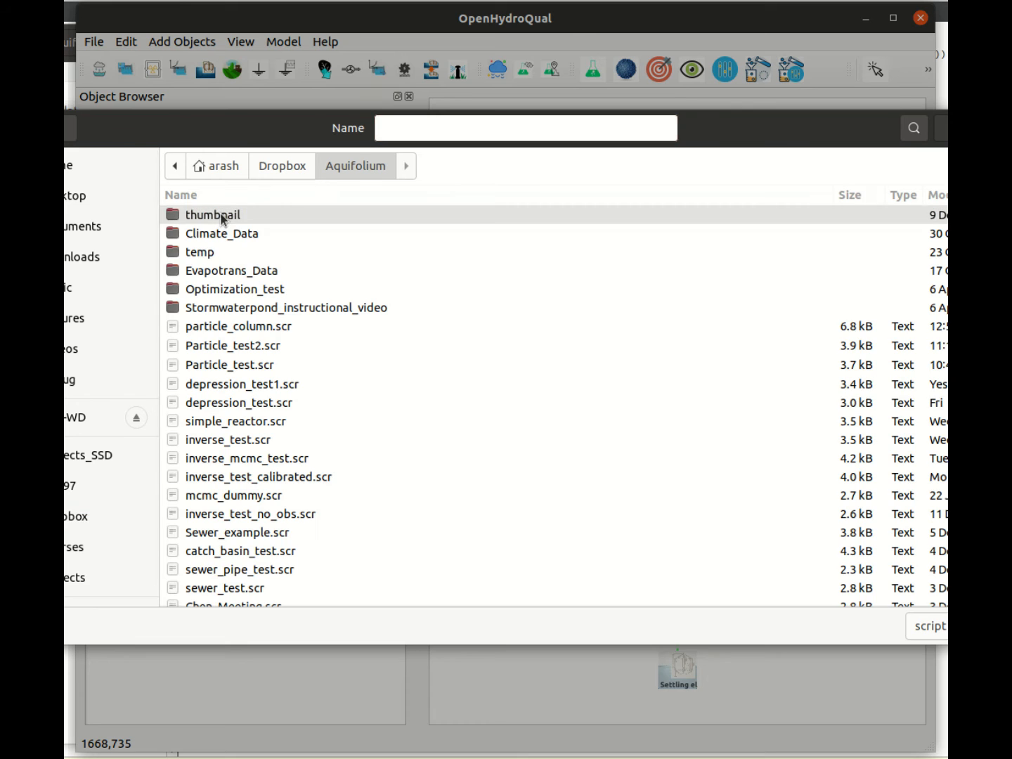
pyautogui.click(440, 130)
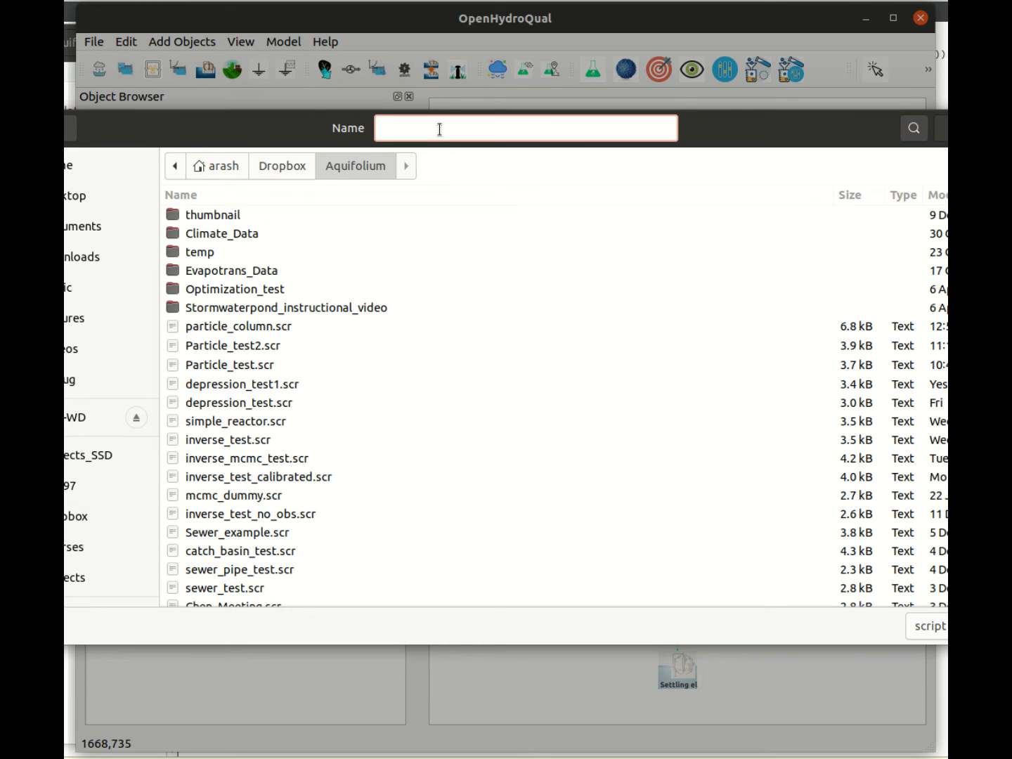
pyautogui.write('Settling_column')
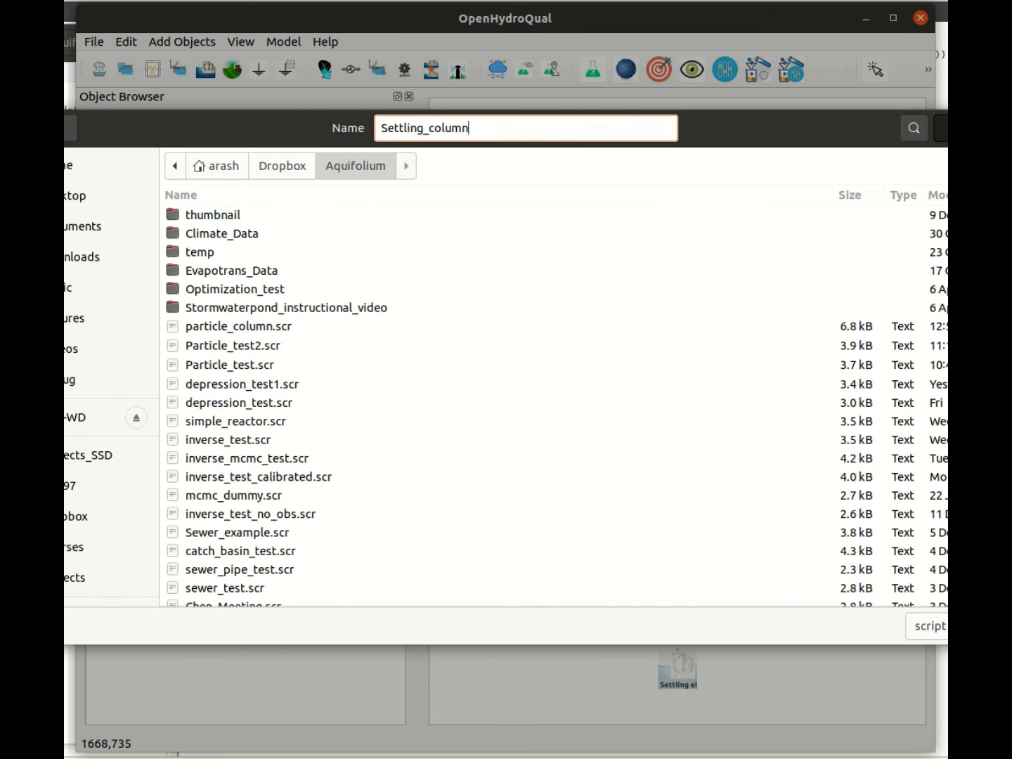
pyautogui.press('Return')
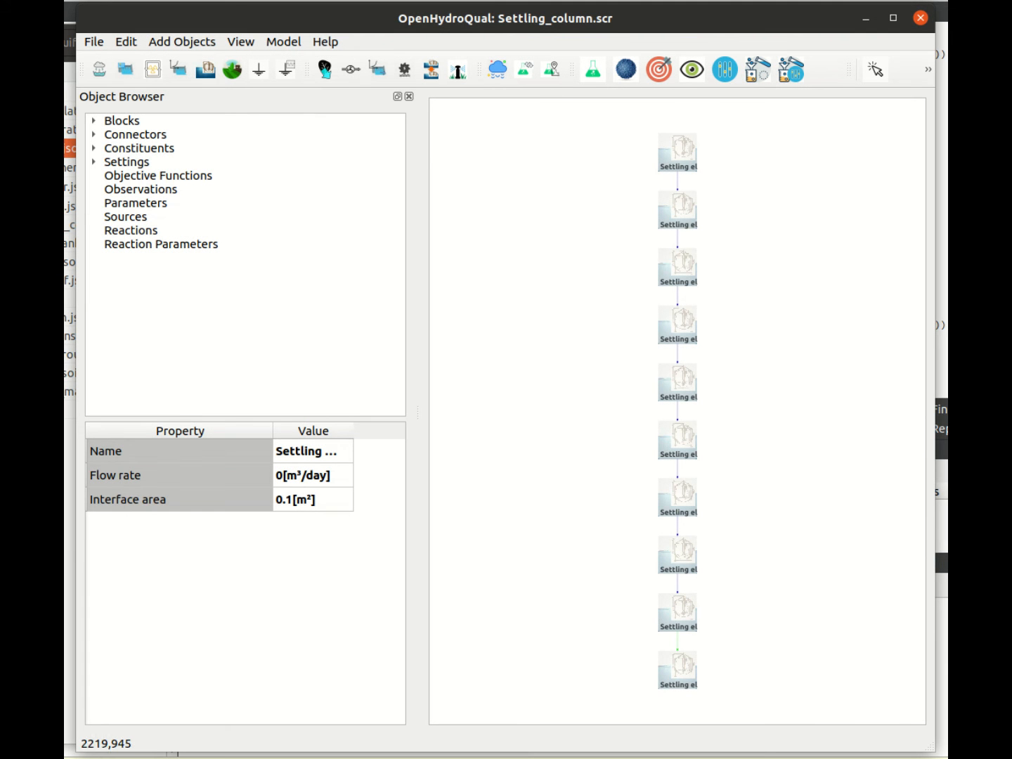
# Step: Run the settling column simulation and close its status window once it has finished
pyautogui.click(928, 71)
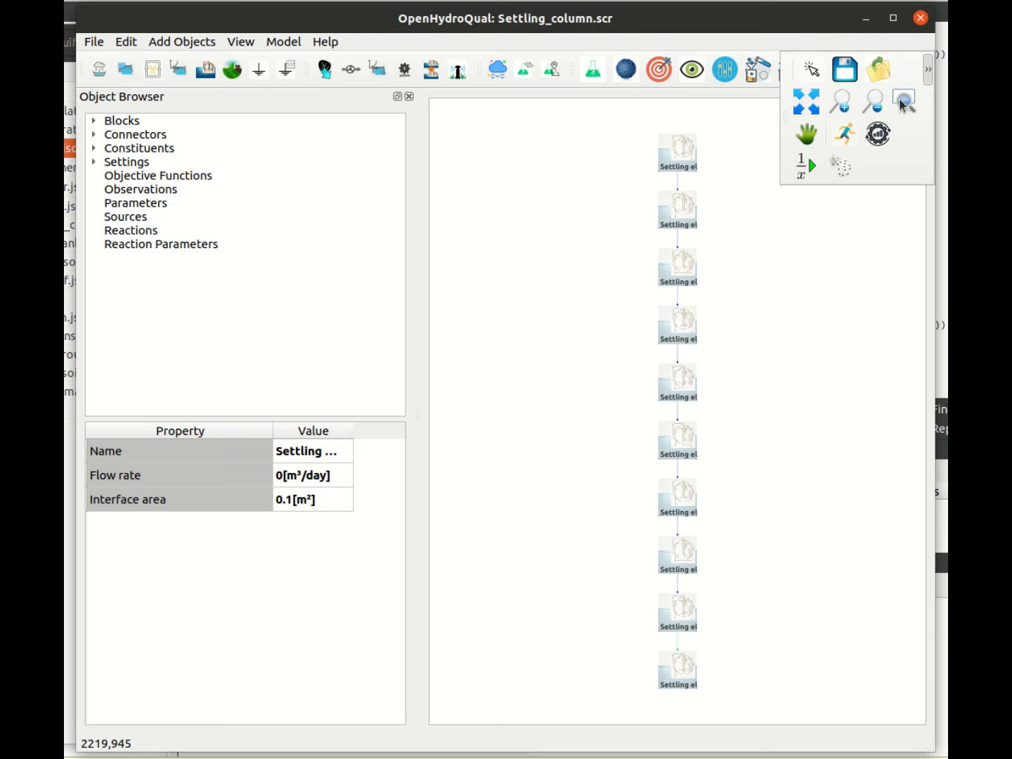
pyautogui.click(847, 135)
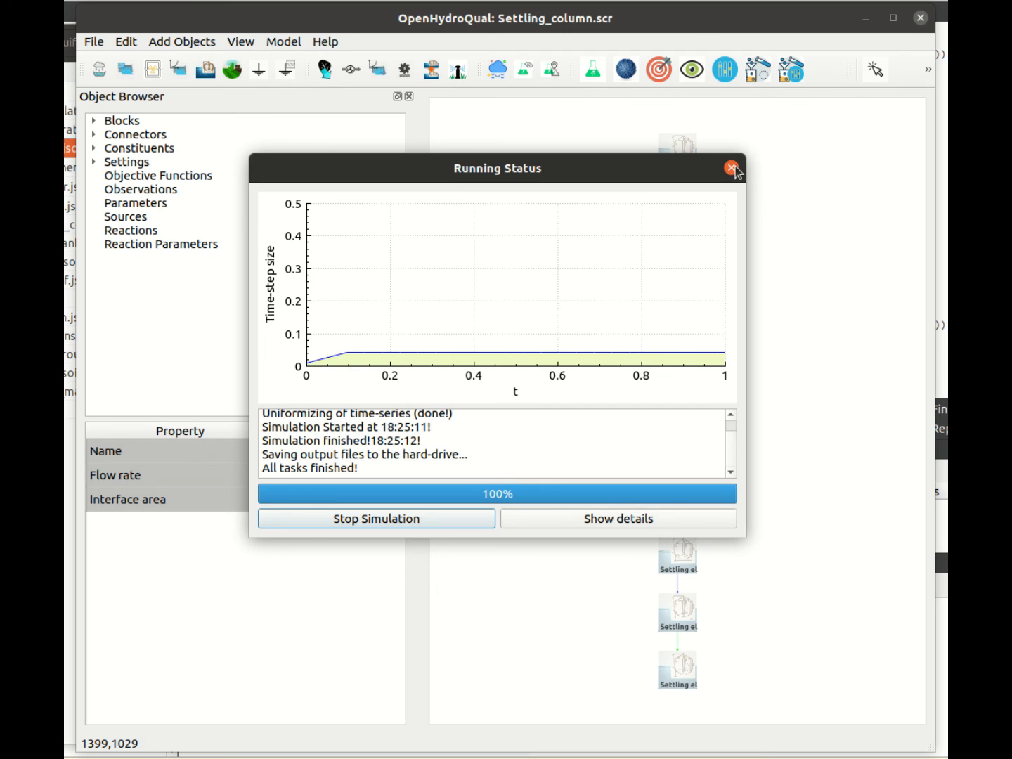
pyautogui.click(731, 168)
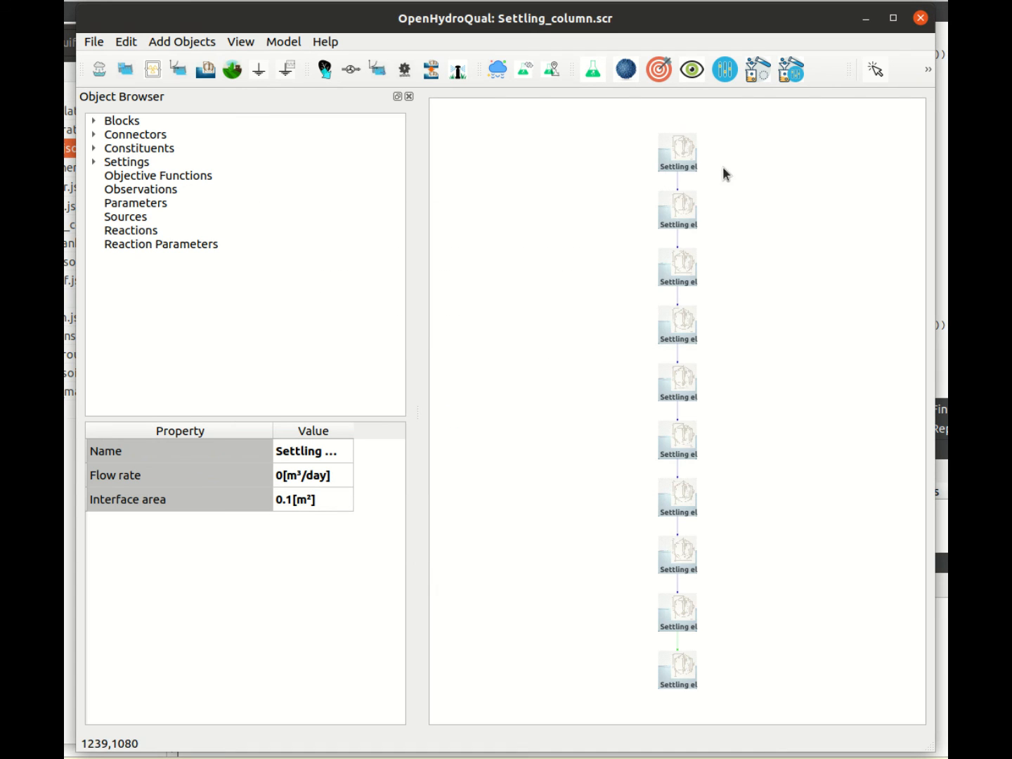
# Step: View the Particle (1) concentration result of the topmost settling element, and close the plot
pyautogui.click(679, 162)
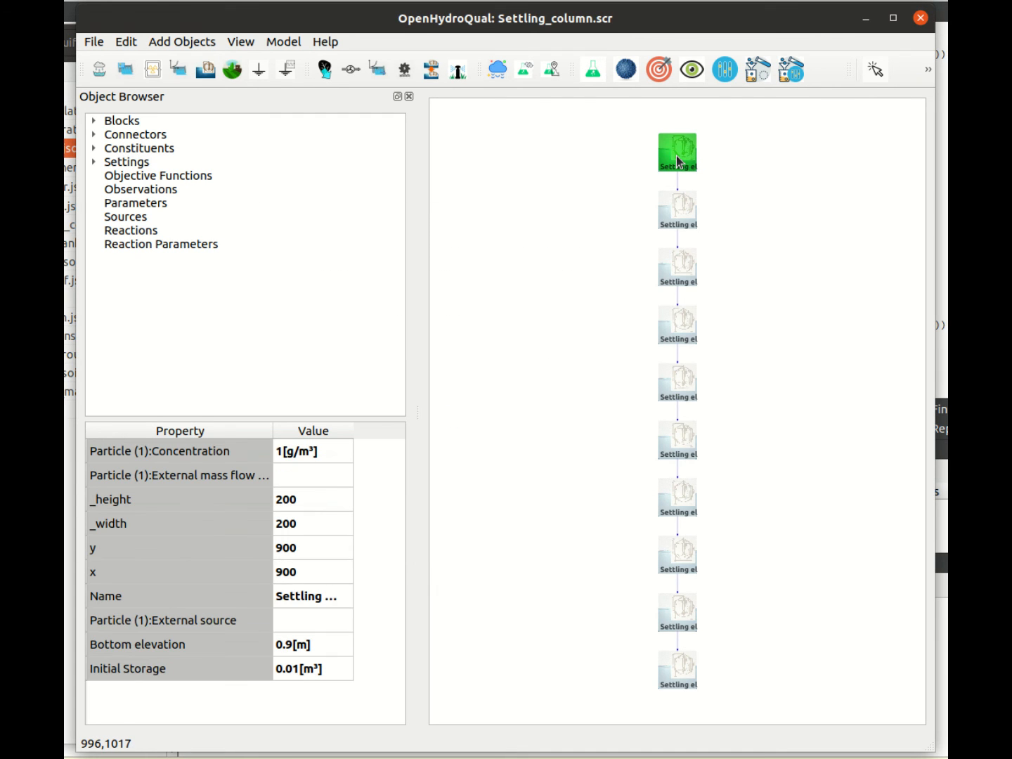
pyautogui.rightClick(679, 162)
pyautogui.moveTo(715, 248)
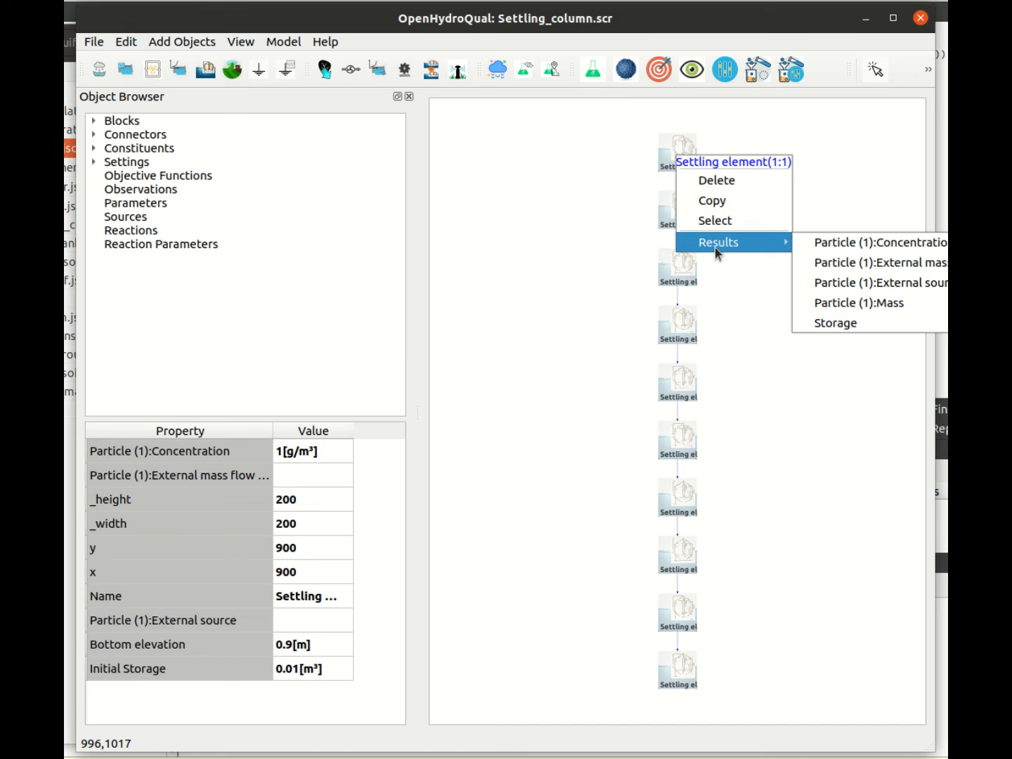
pyautogui.click(887, 241)
pyautogui.moveTo(244, 128); pyautogui.dragTo(399, 98)
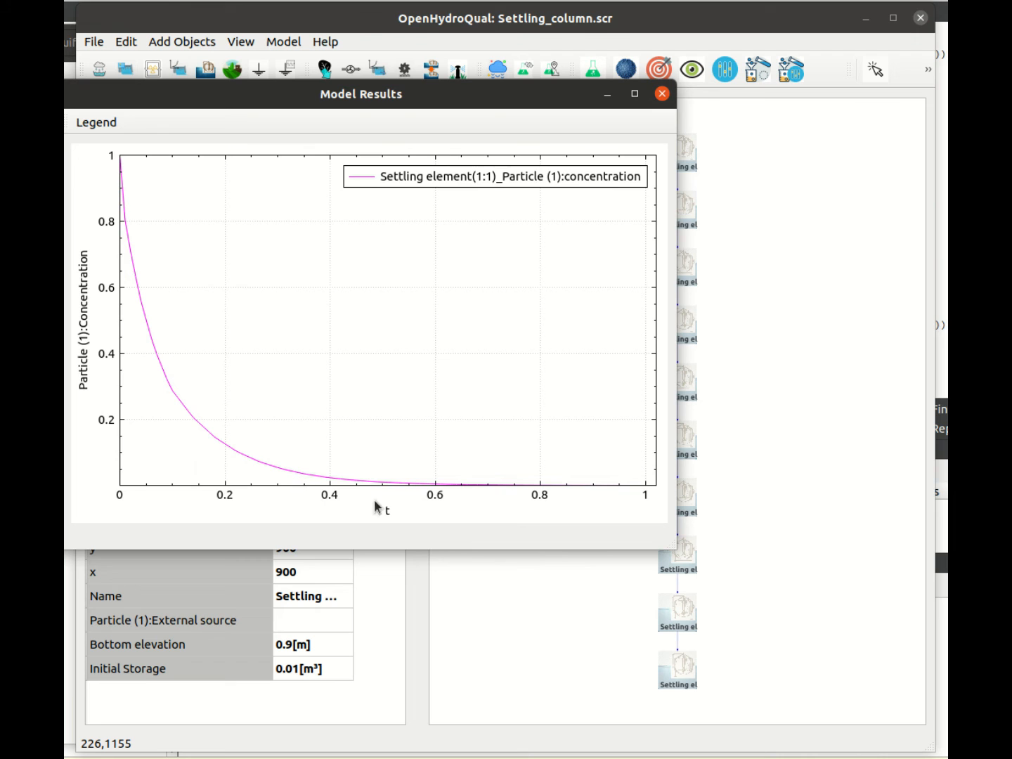
pyautogui.click(663, 94)
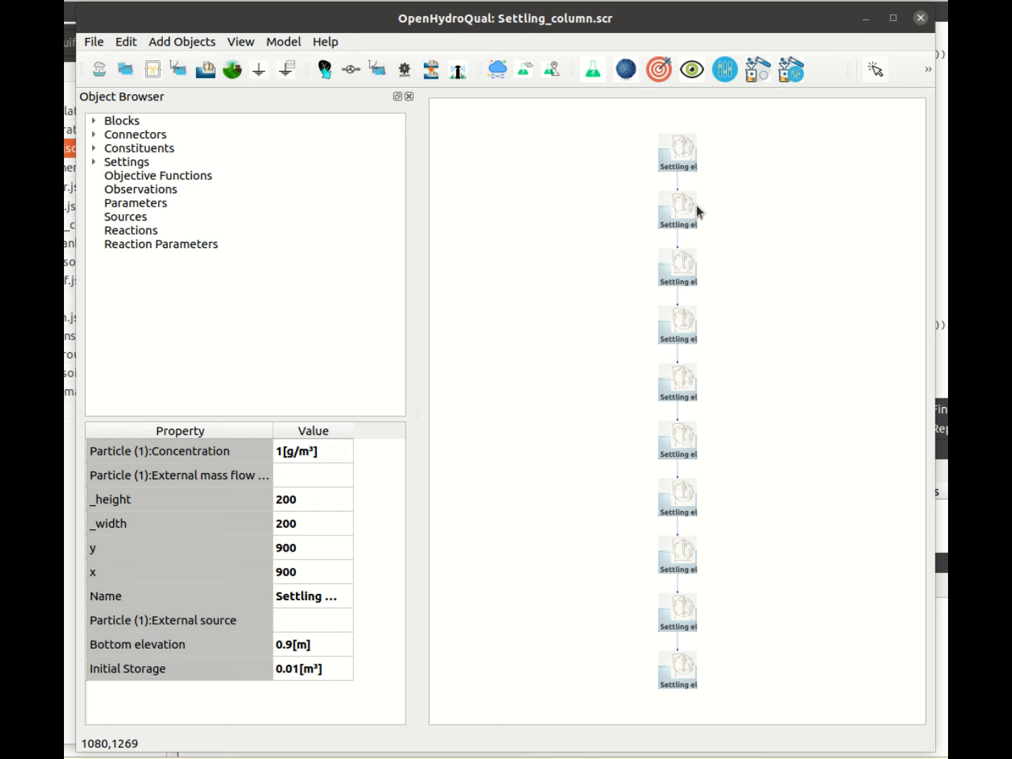
# Step: Plot the Particle (1) concentration result of the fifth settling element from the top
pyautogui.rightClick(679, 389)
pyautogui.moveTo(708, 471)
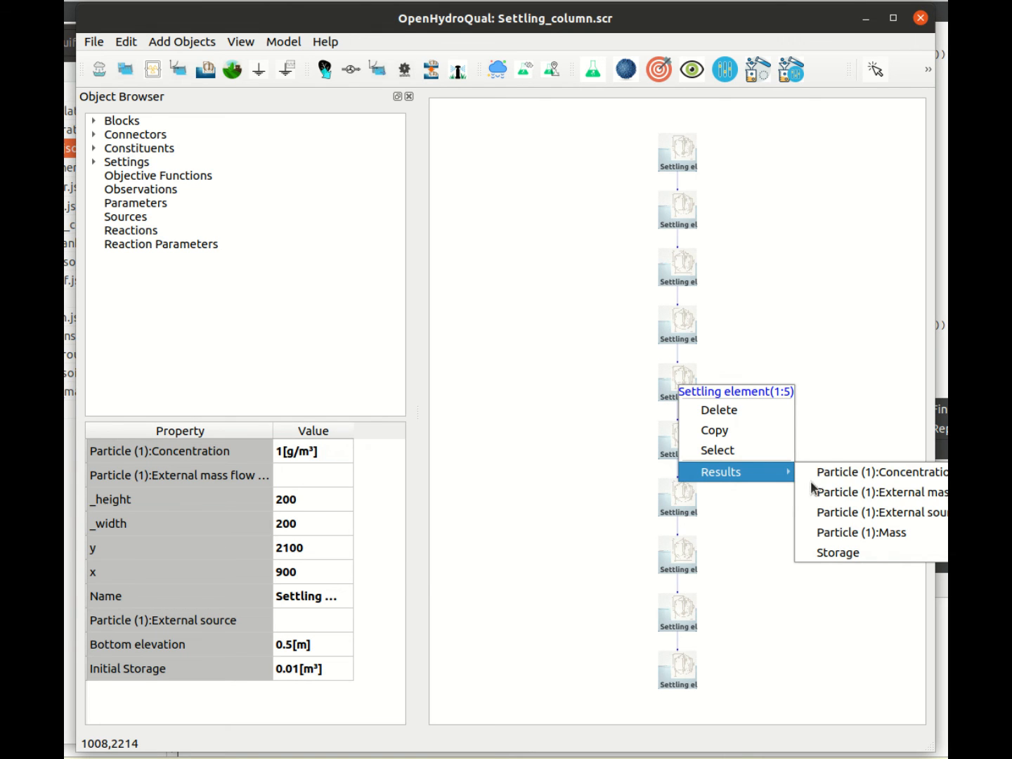
pyautogui.click(889, 471)
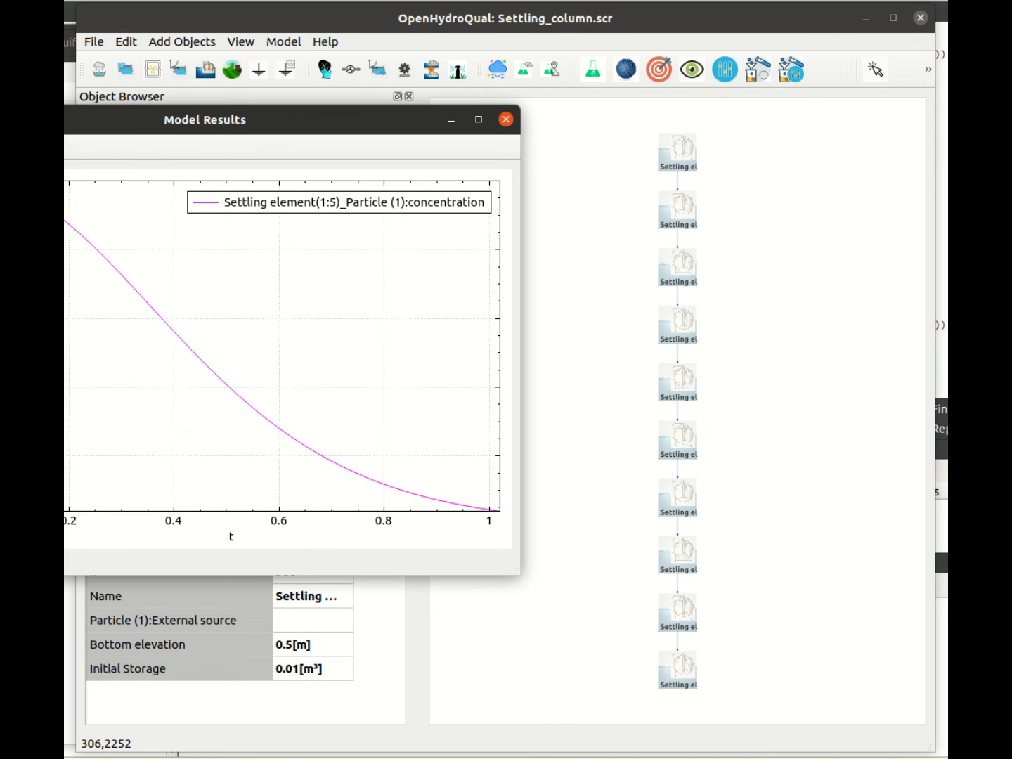
# Step: Plot the topmost settling element's Particle (1) concentration again and copy its curve
pyautogui.click(689, 150)
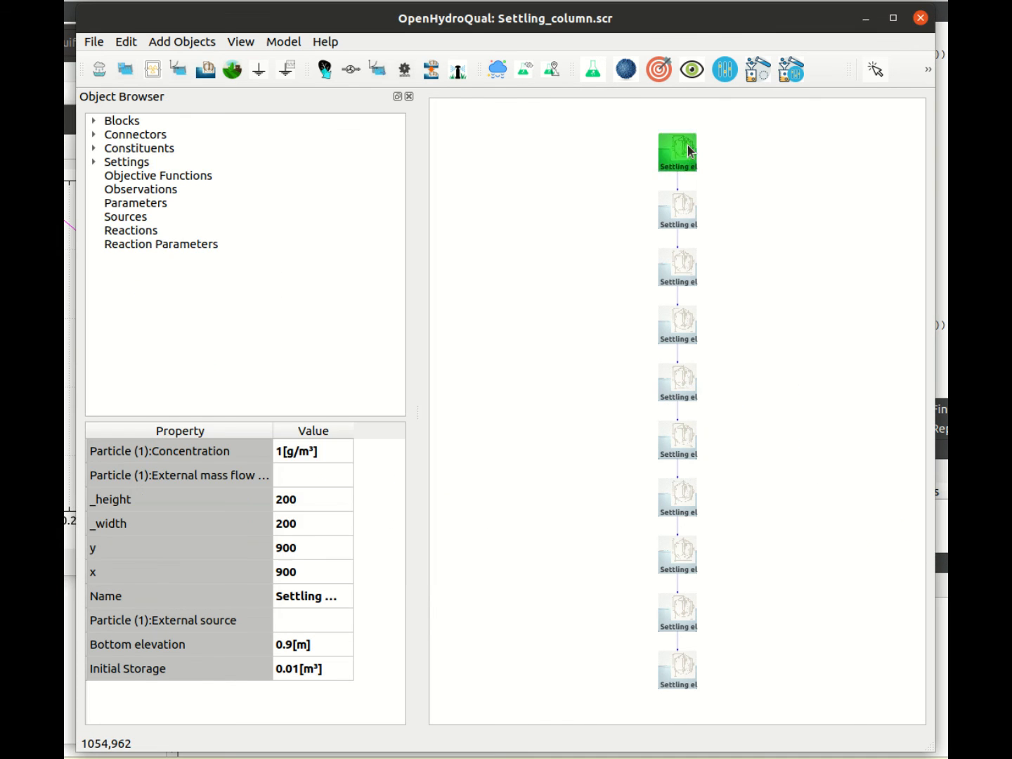
pyautogui.rightClick(686, 148)
pyautogui.moveTo(717, 233)
pyautogui.click(901, 237)
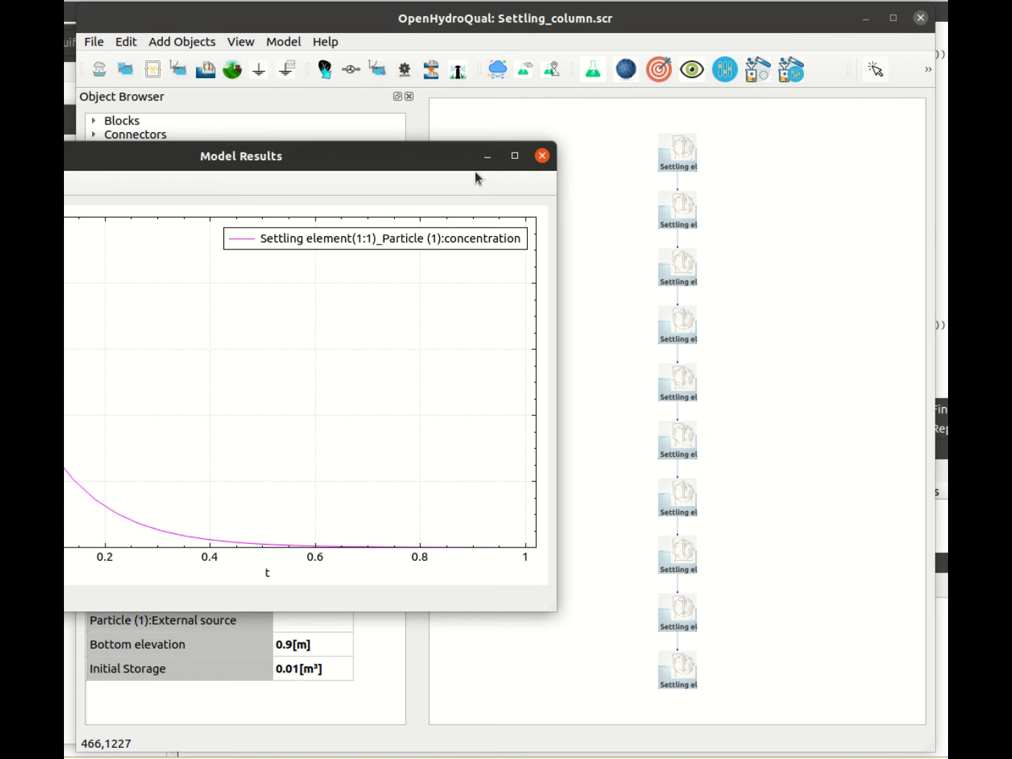
pyautogui.rightClick(315, 386)
pyautogui.click(362, 415)
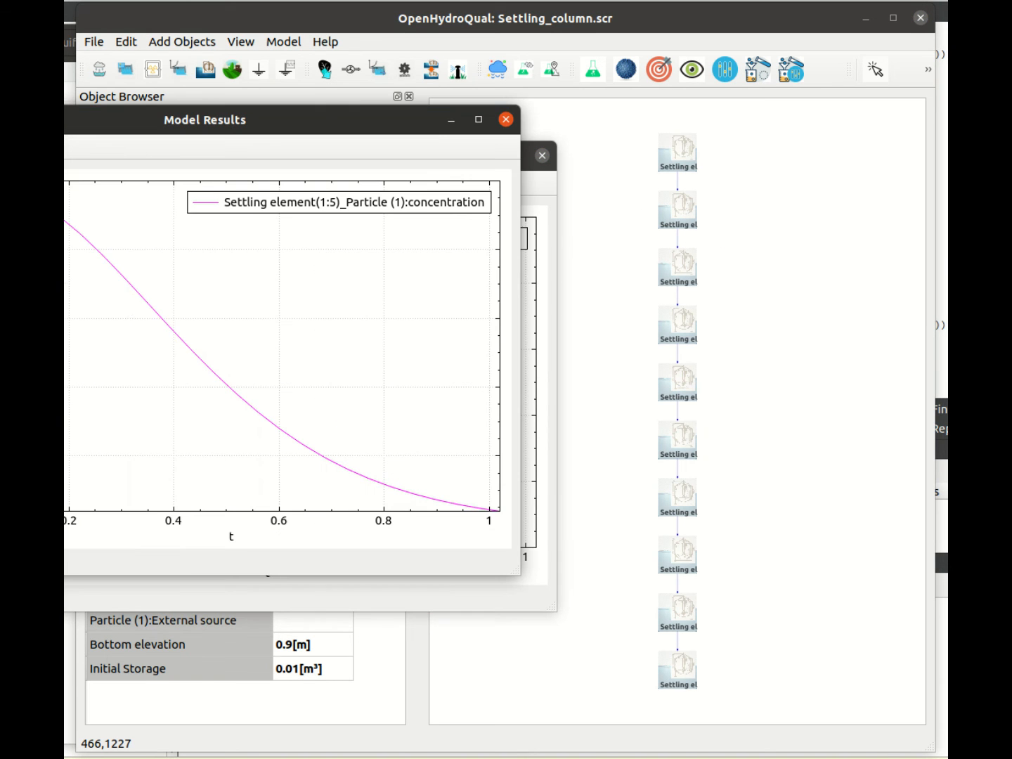
# Step: Paste the copied curve into the fifth element's concentration plot for comparison, and close the topmost element's separate plot
pyautogui.rightClick(113, 301)
pyautogui.click(174, 380)
pyautogui.moveTo(159, 122); pyautogui.dragTo(474, 143)
pyautogui.click(148, 166)
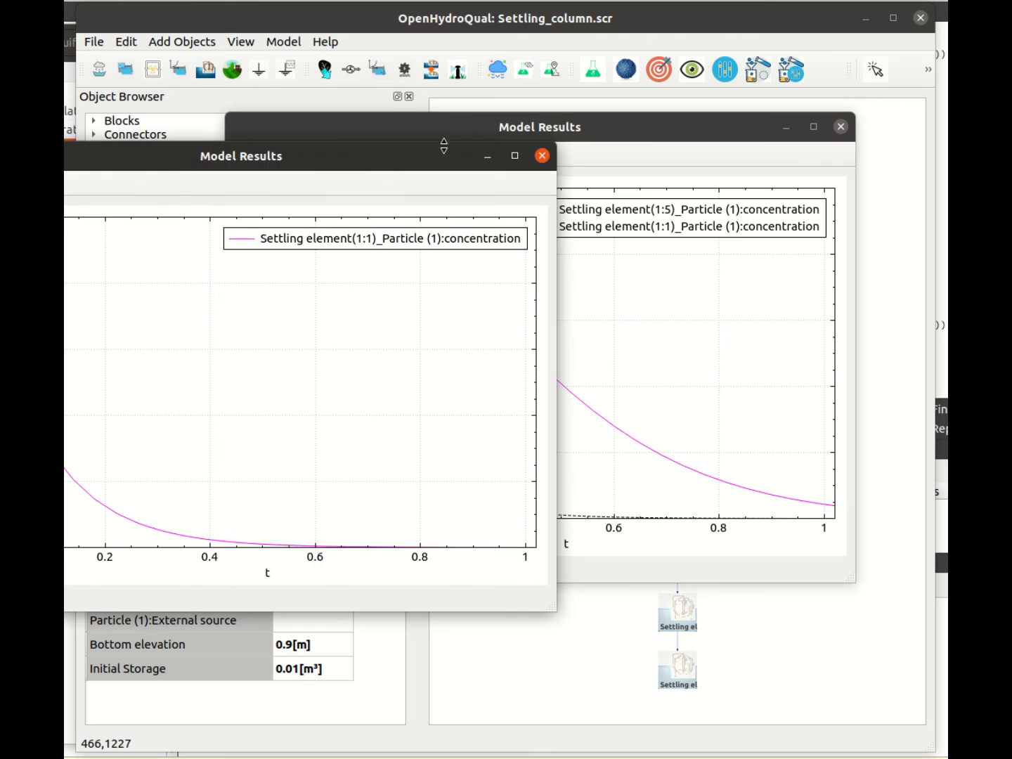
pyautogui.click(542, 155)
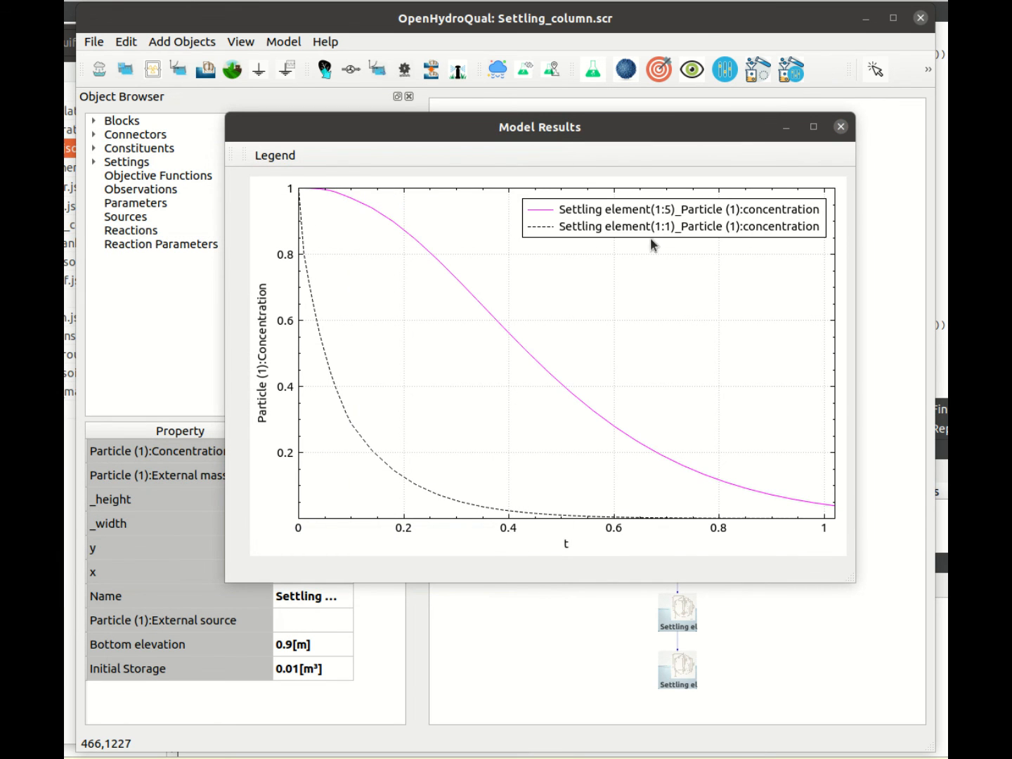
pyautogui.moveTo(609, 138); pyautogui.dragTo(624, 103)
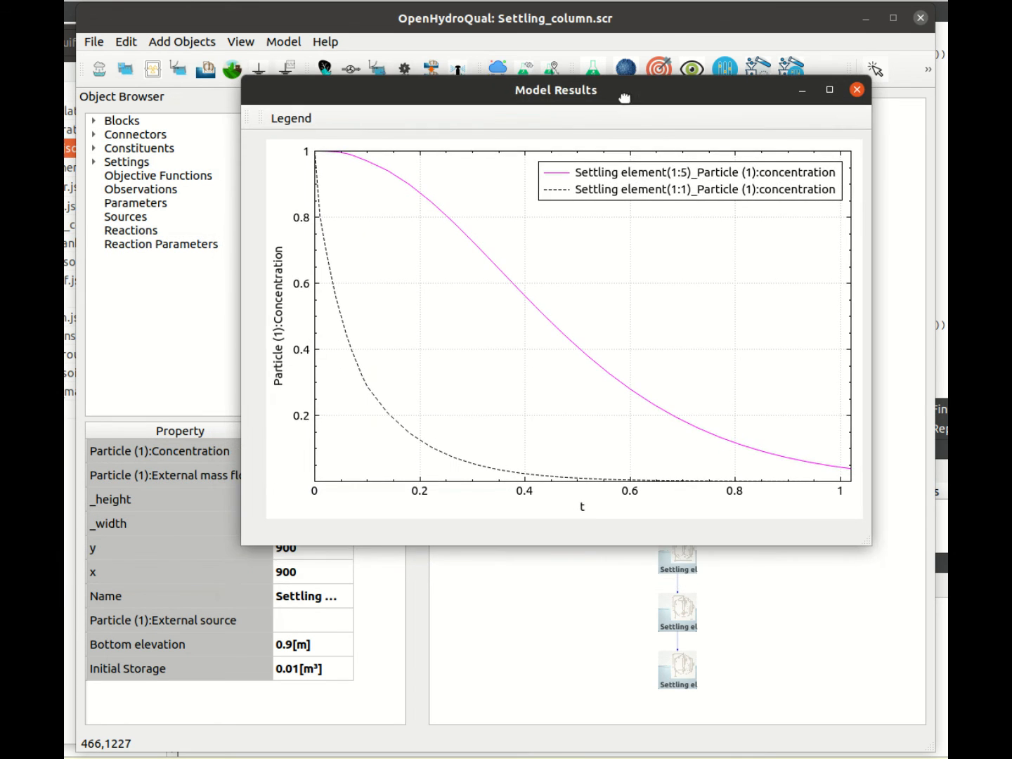
# Step: View the Particle (1) concentration result of the bottommost settling element
pyautogui.click(679, 667)
pyautogui.rightClick(680, 669)
pyautogui.moveTo(717, 751)
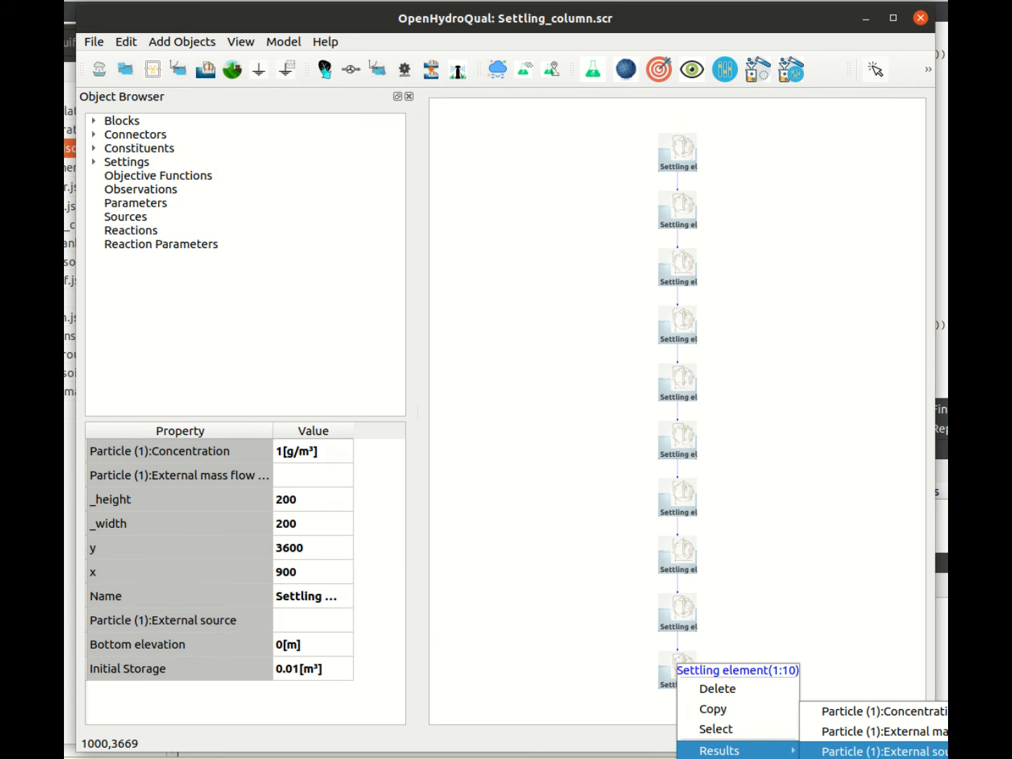
pyautogui.click(863, 711)
pyautogui.moveTo(255, 130); pyautogui.dragTo(623, 116)
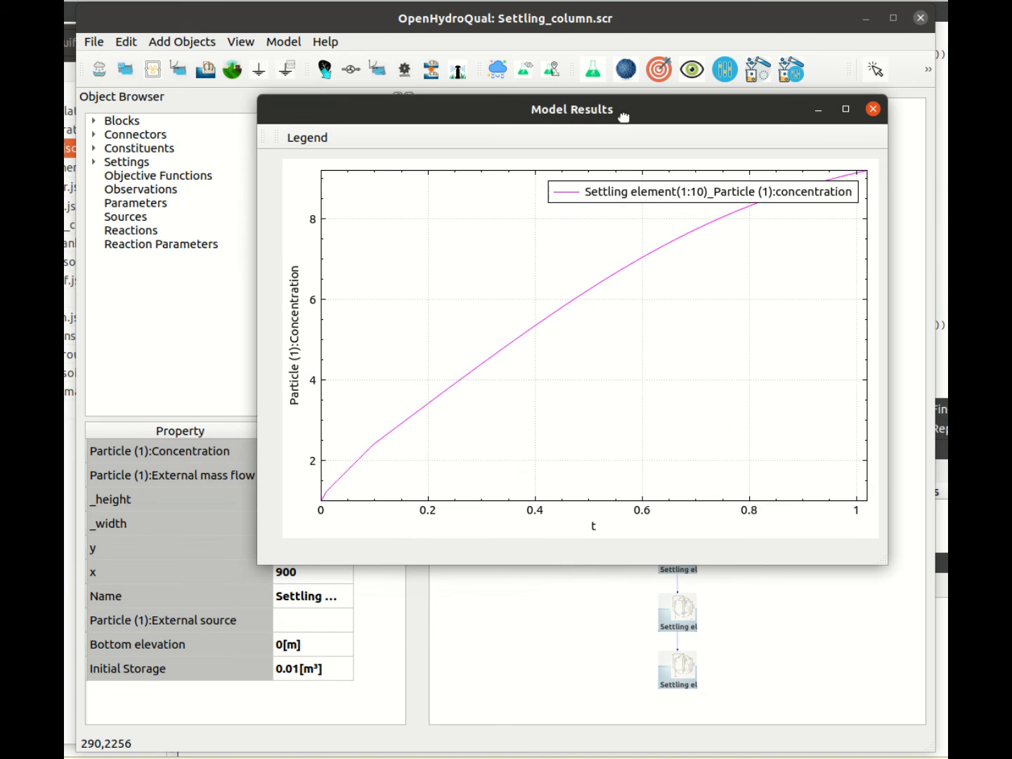
# Step: Copy the bottommost element's Particle (1) concentration curve into the comparison plot of the topmost and fifth elements, and close both result plots
pyautogui.rightClick(647, 363)
pyautogui.rightClick(601, 246)
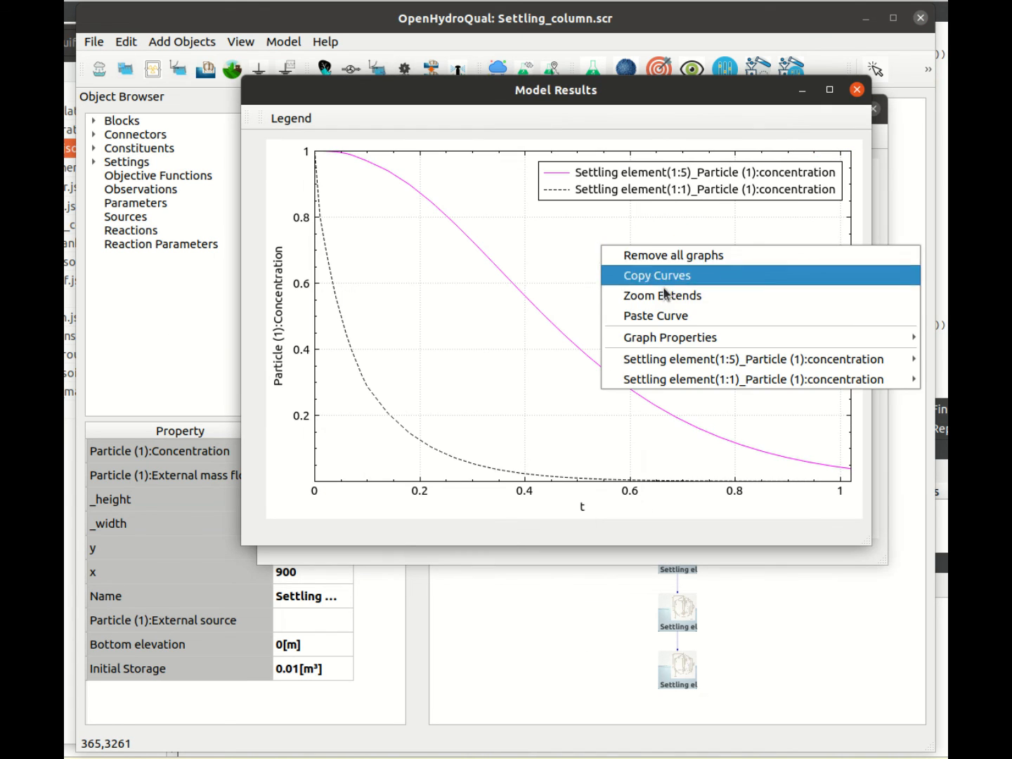
pyautogui.click(676, 316)
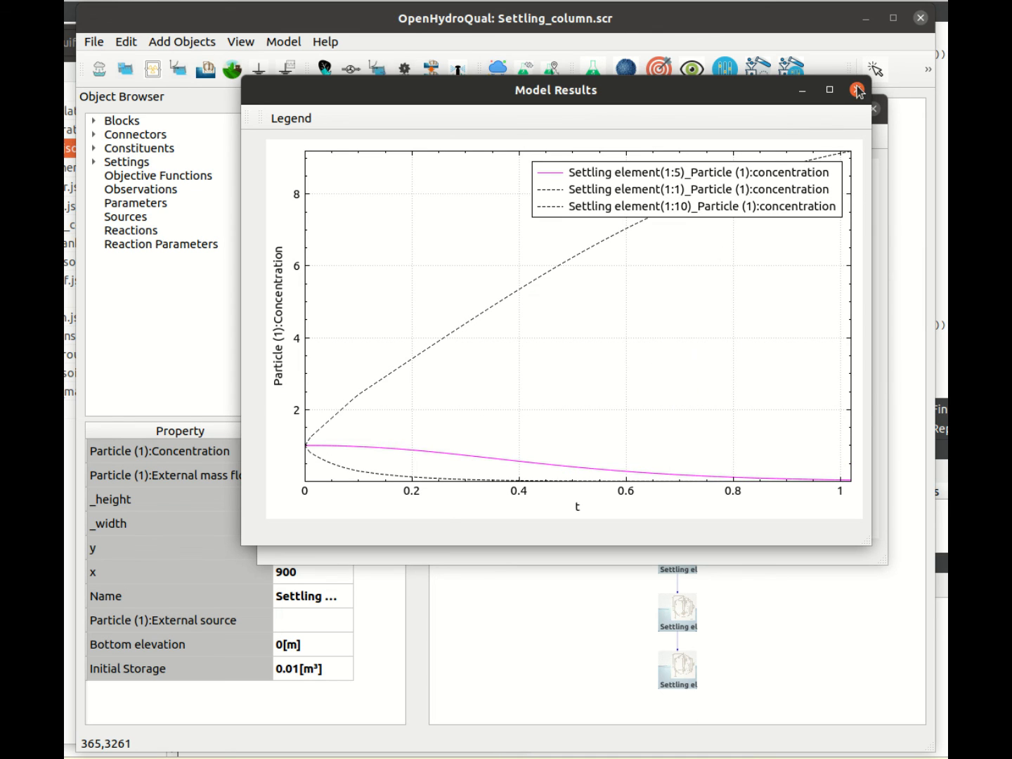
pyautogui.click(857, 90)
pyautogui.click(873, 108)
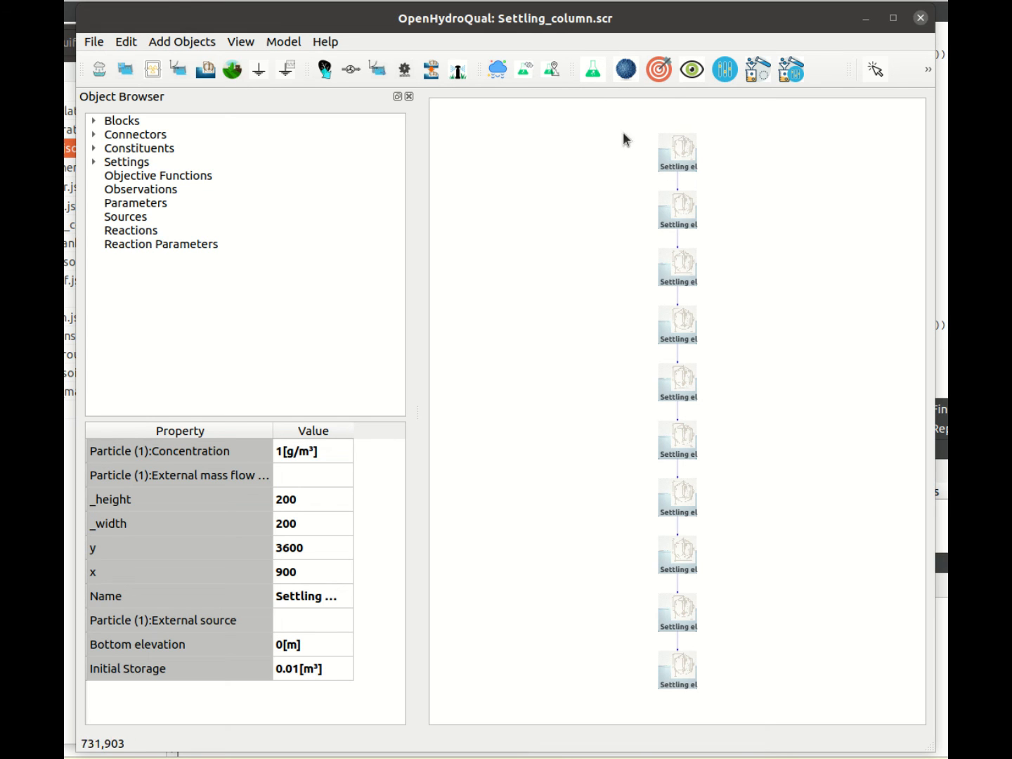
# Step: Set the settling velocity of the Particle (2) constituent to 10 m/day
pyautogui.click(94, 153)
pyautogui.click(158, 177)
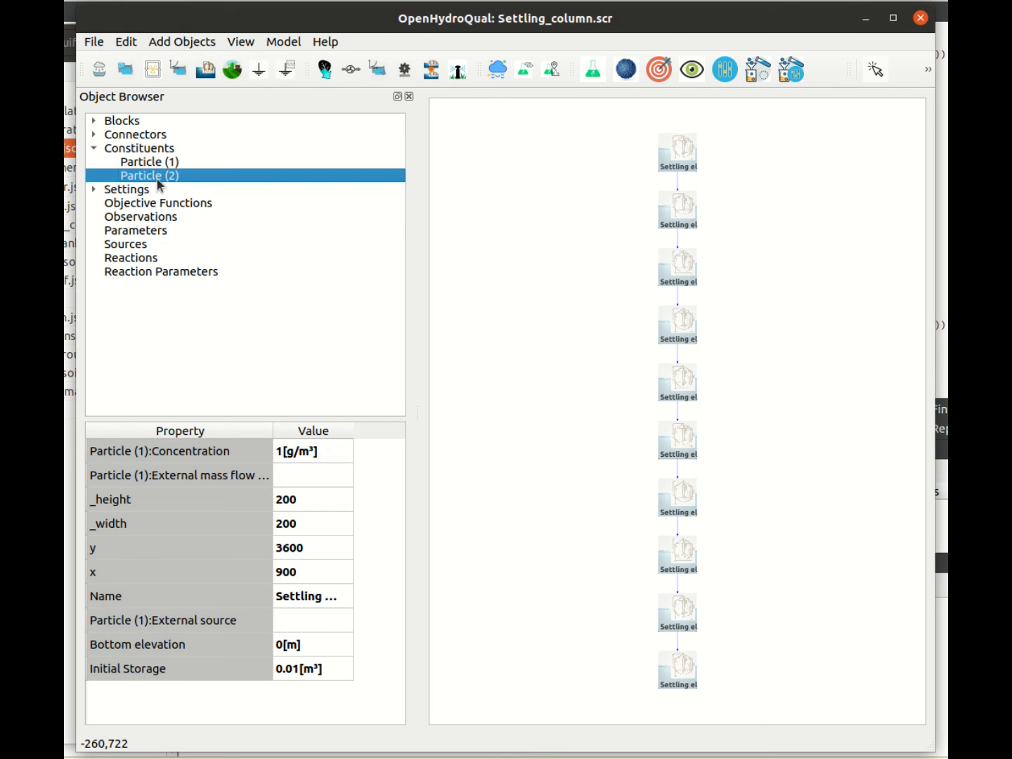
pyautogui.click(288, 456)
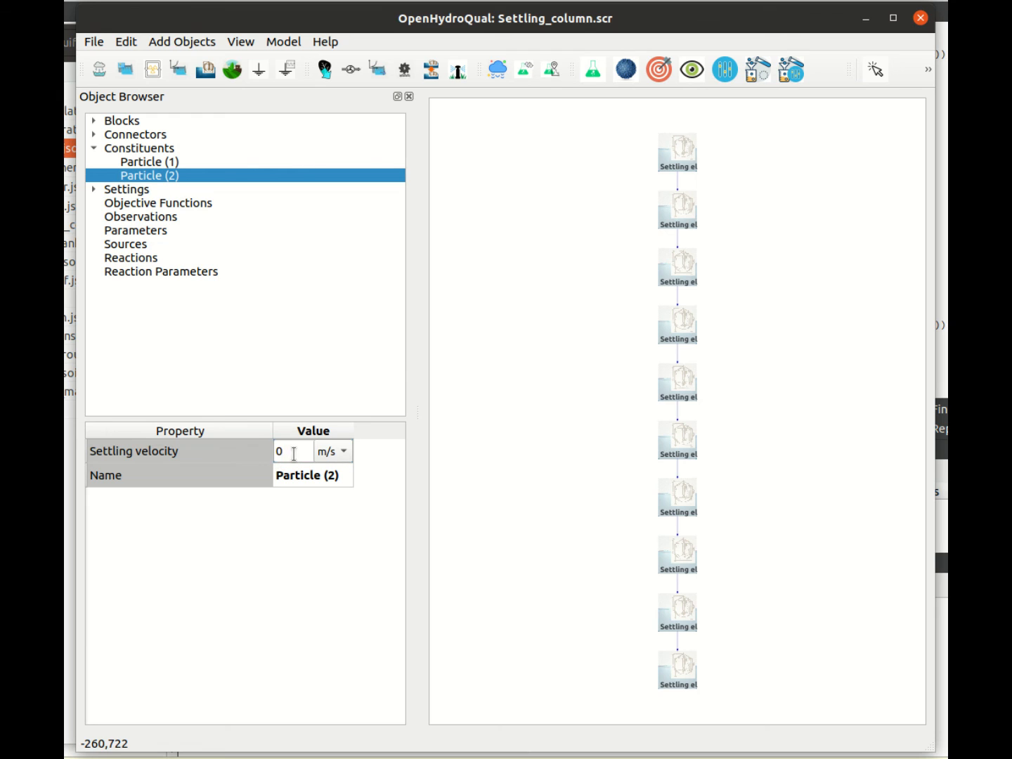
pyautogui.write('10')
pyautogui.press('Return')
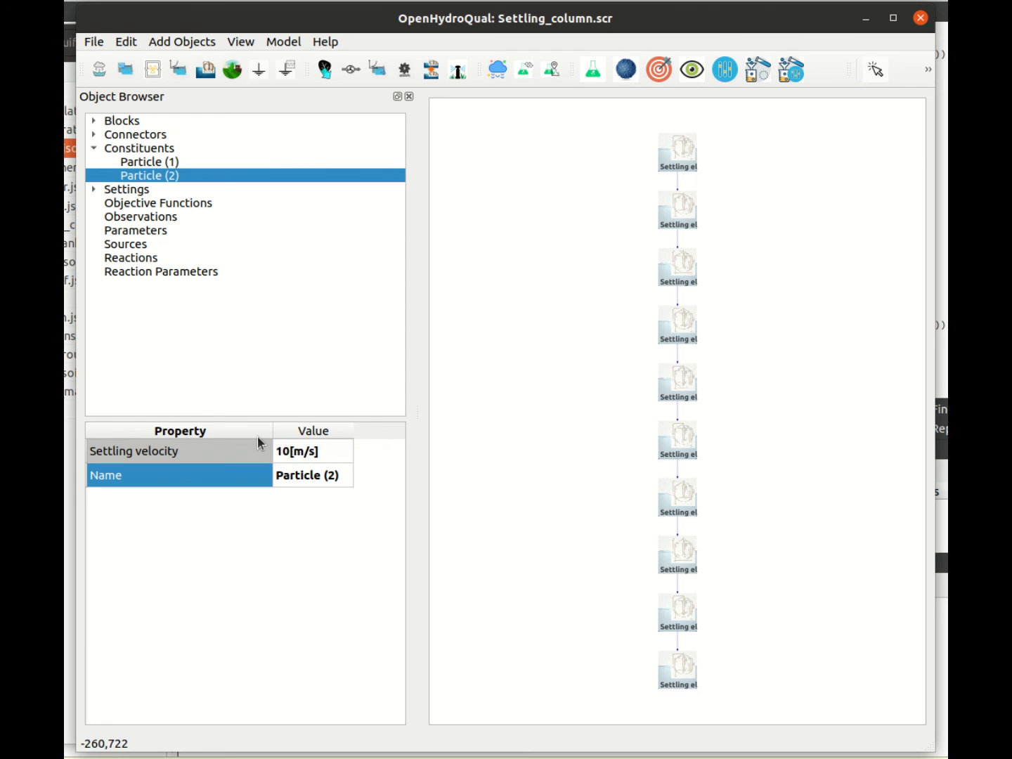
pyautogui.click(339, 455)
pyautogui.click(341, 453)
pyautogui.click(339, 468)
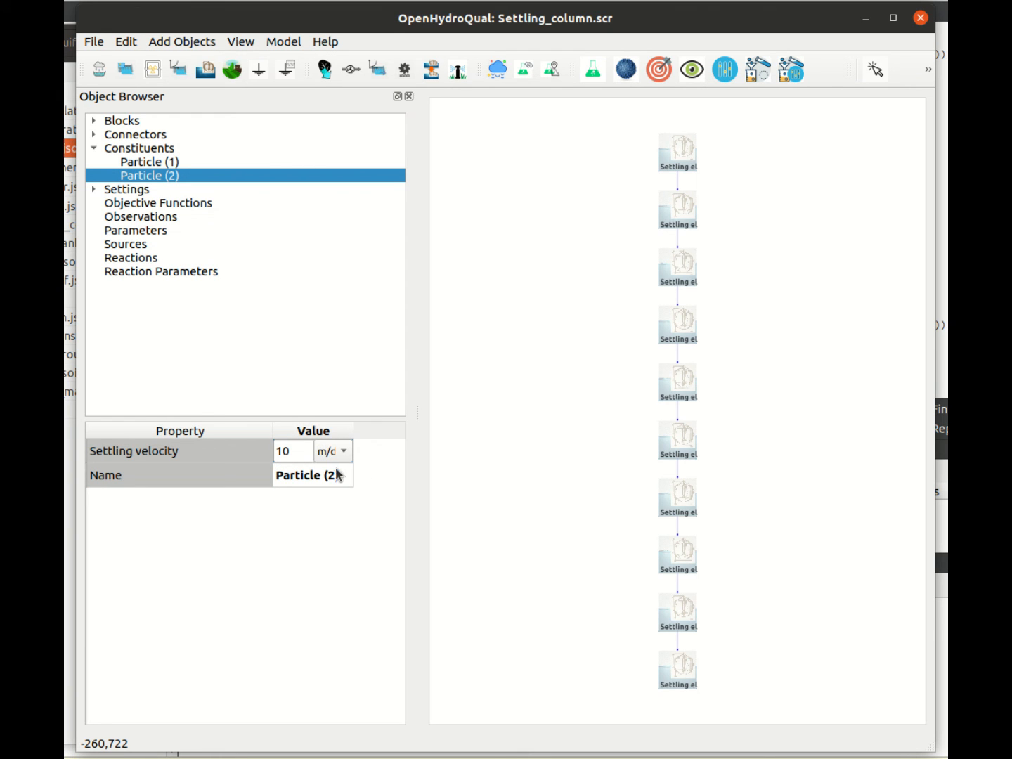
pyautogui.click(309, 478)
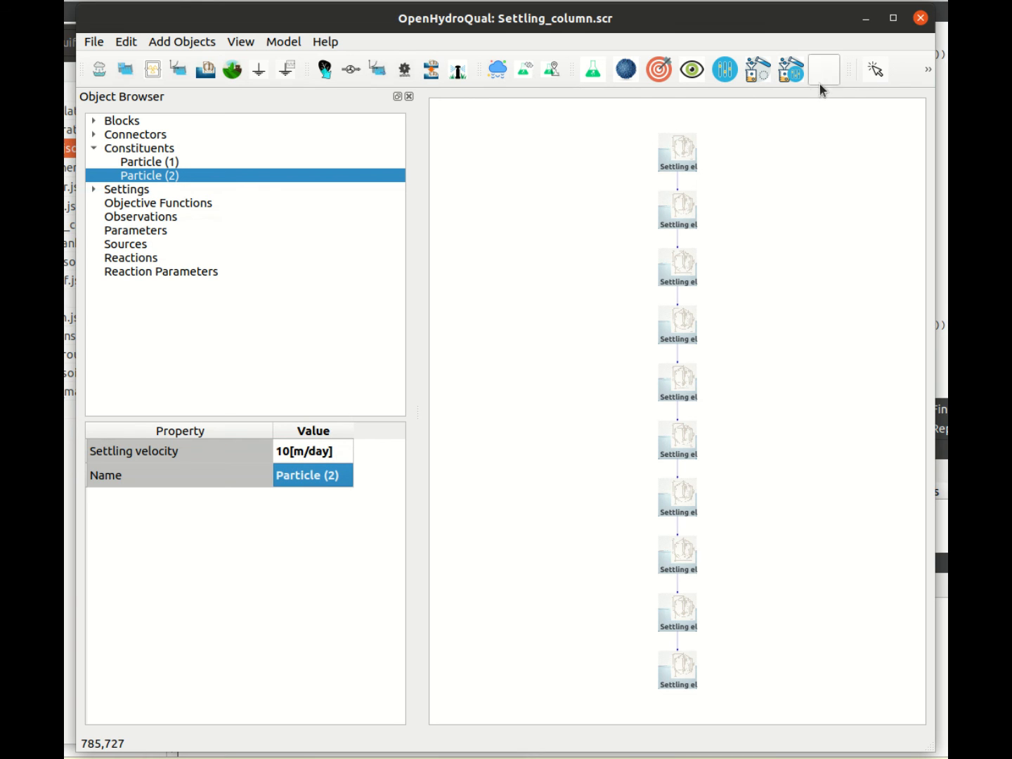
# Step: Set the Particle (2) concentration of the two topmost settling elements to 1 g/m³ each
pyautogui.click(691, 146)
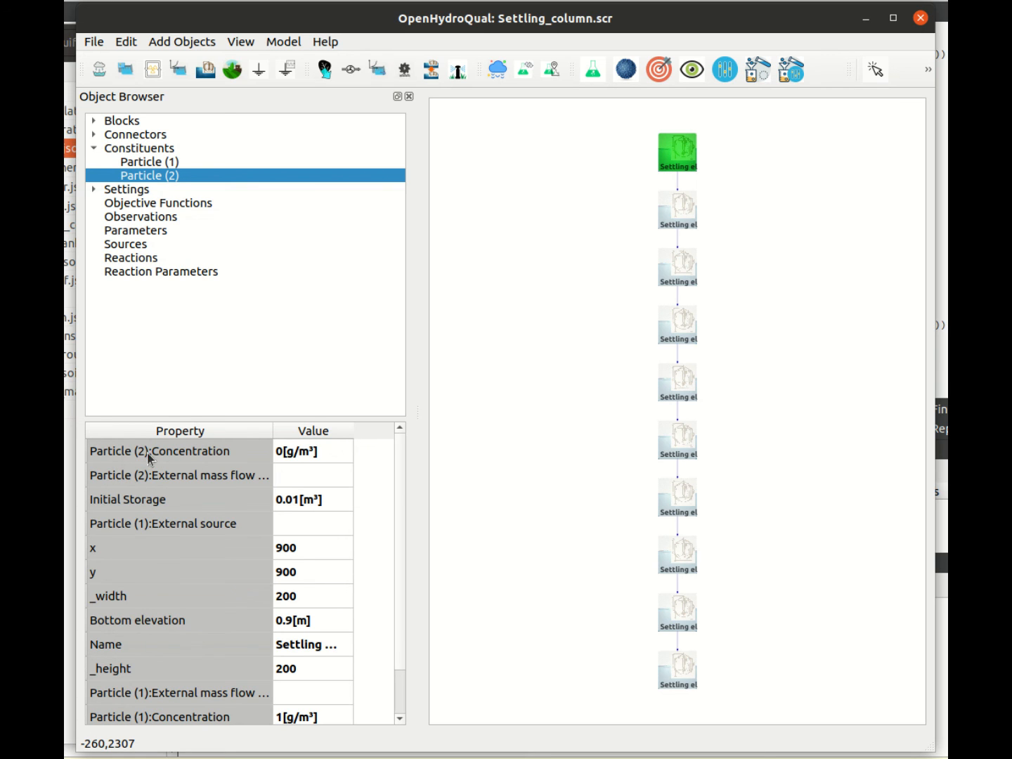
pyautogui.doubleClick(281, 458)
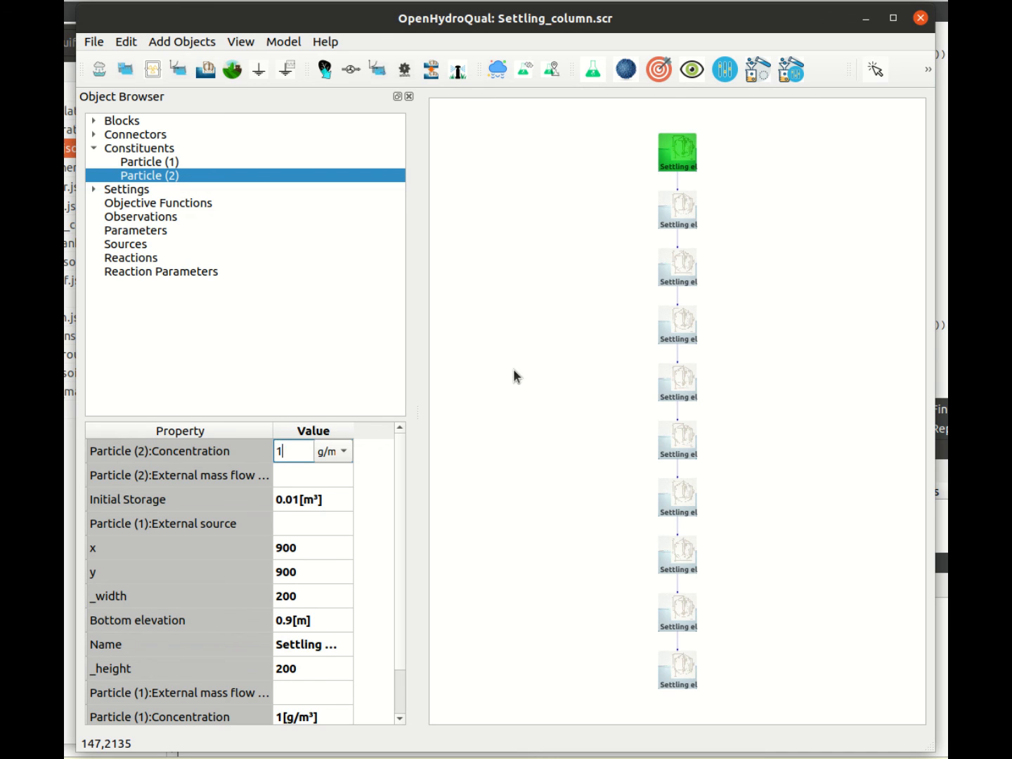
pyautogui.press('Tab')
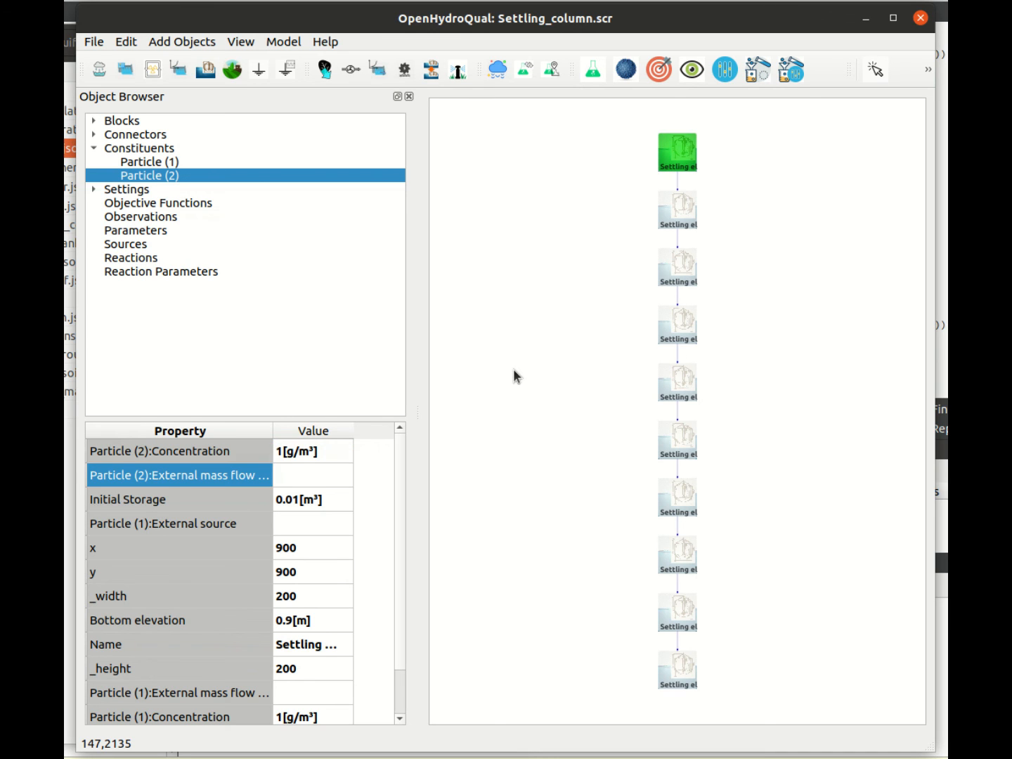
pyautogui.click(680, 217)
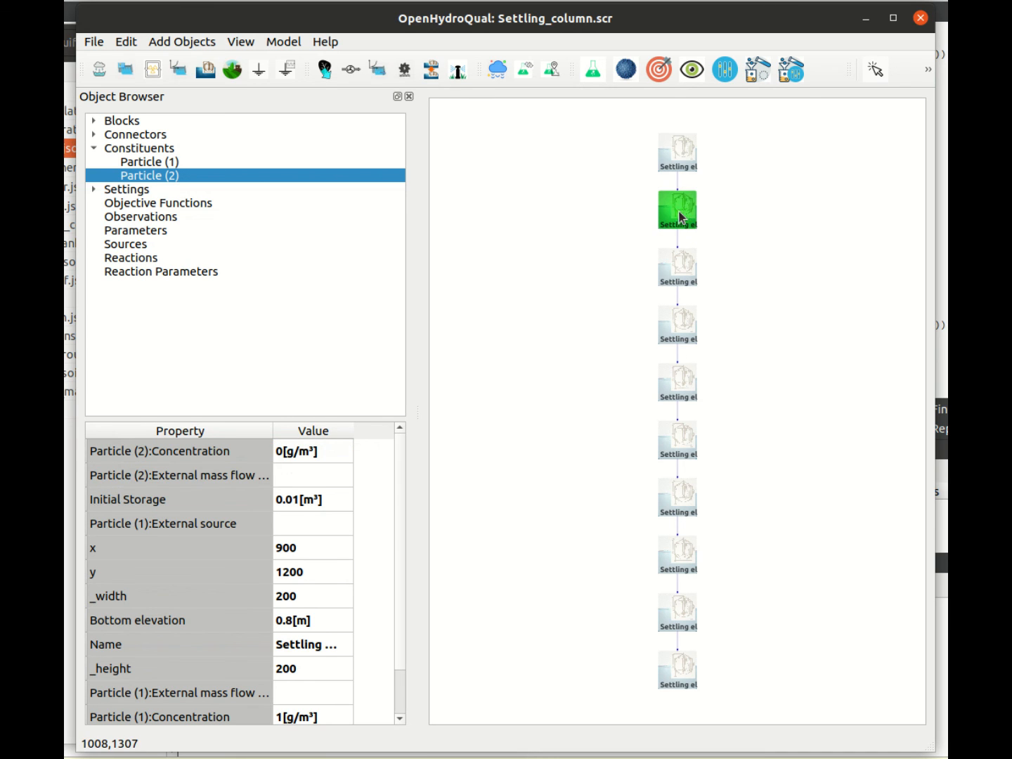
pyautogui.doubleClick(279, 458)
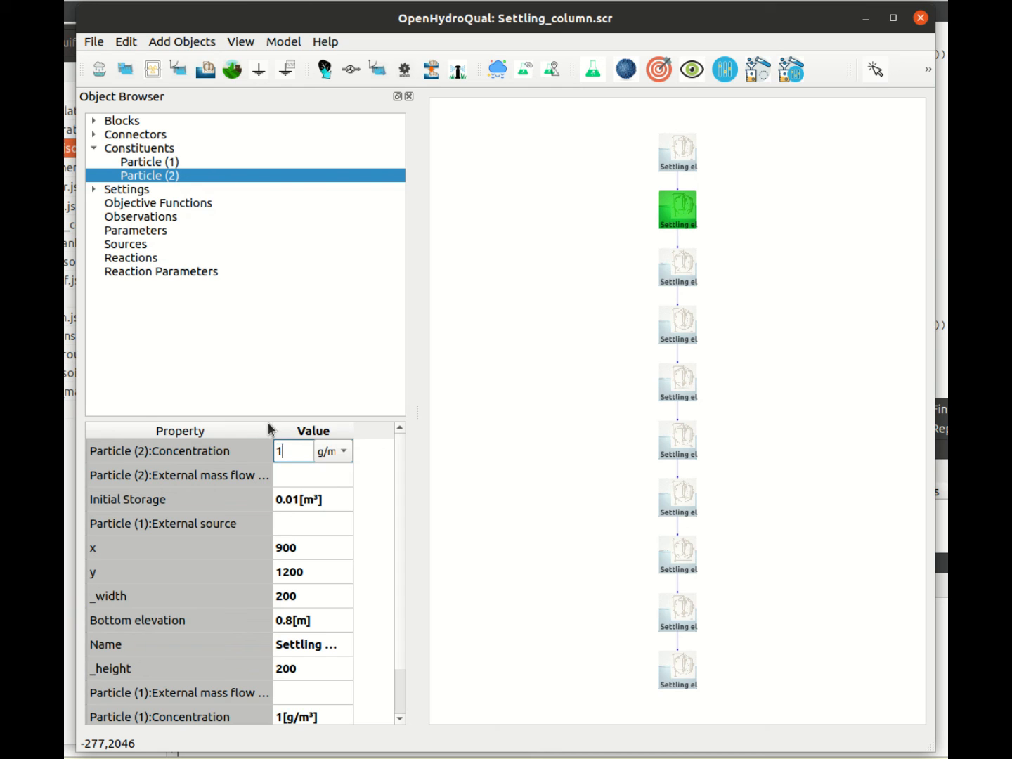
pyautogui.press('Tab')
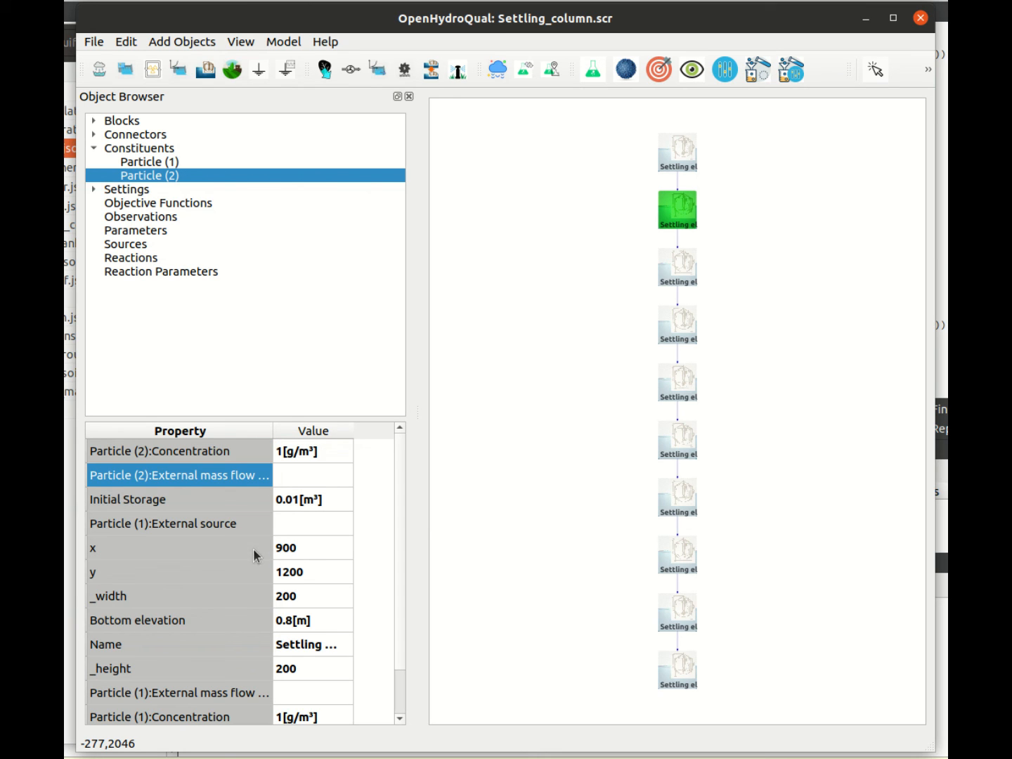
# Step: Run the forward simulation with both particle classes and close its running status window
pyautogui.click(544, 273)
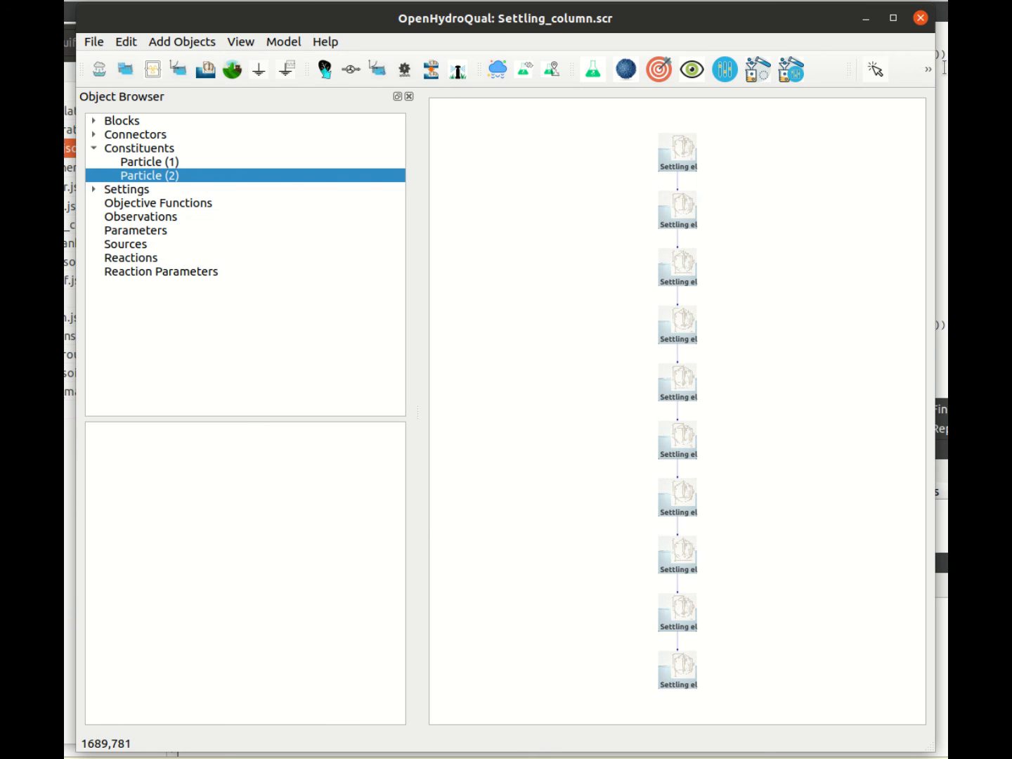
pyautogui.click(928, 69)
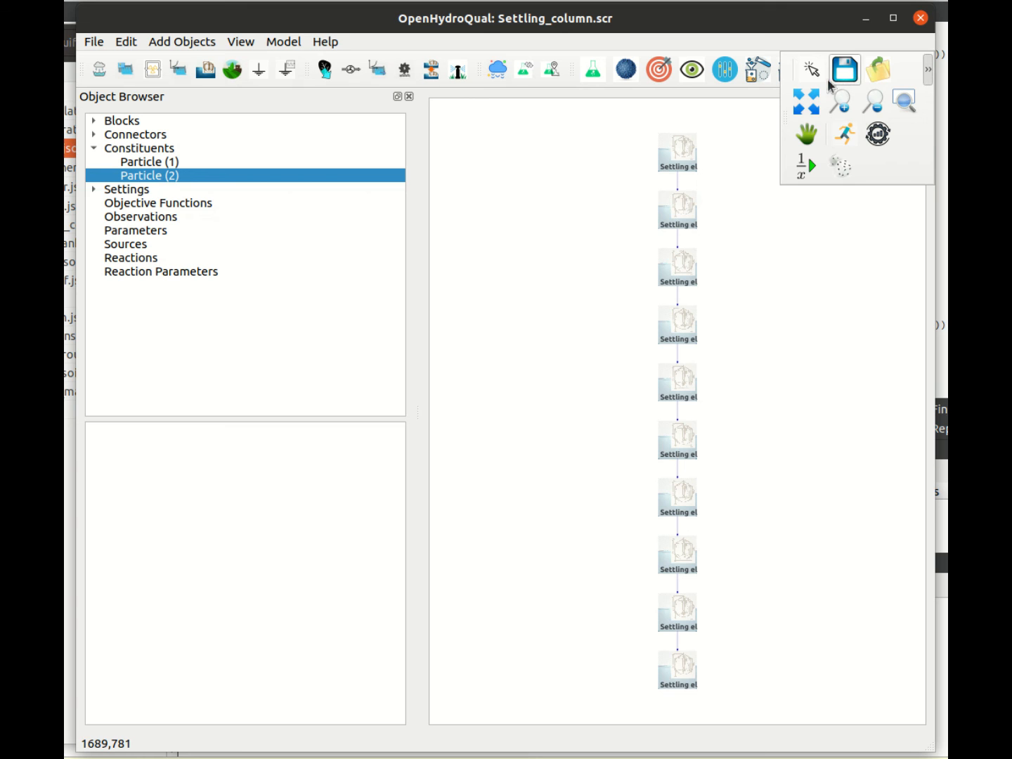
pyautogui.click(845, 134)
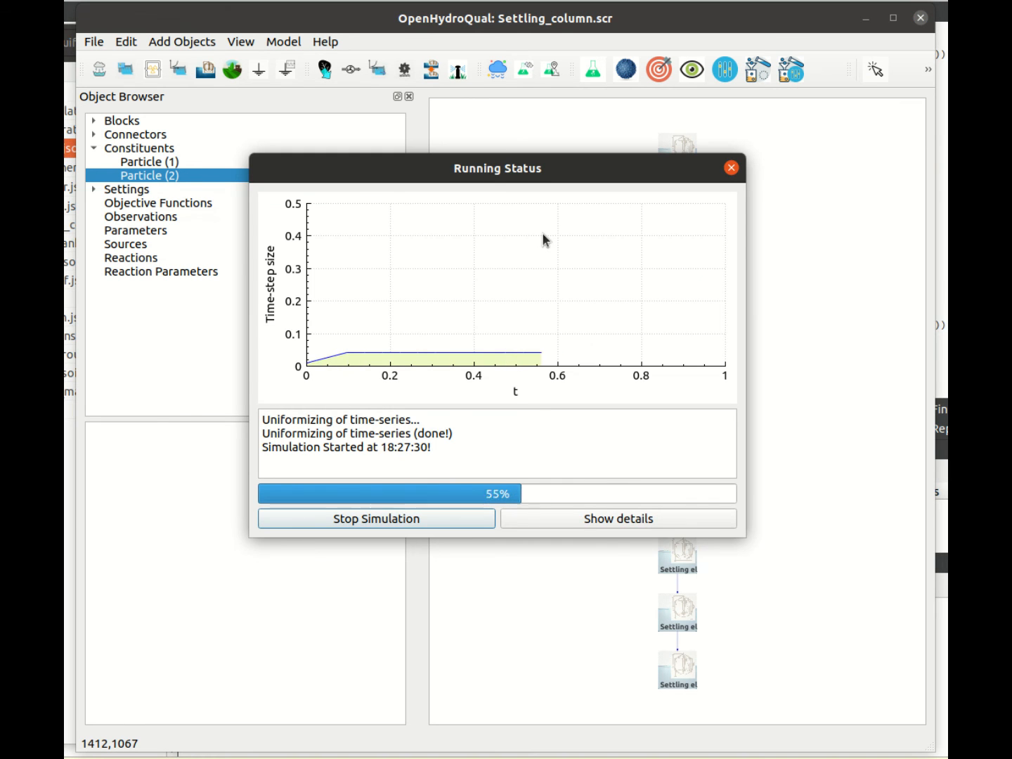
pyautogui.click(730, 168)
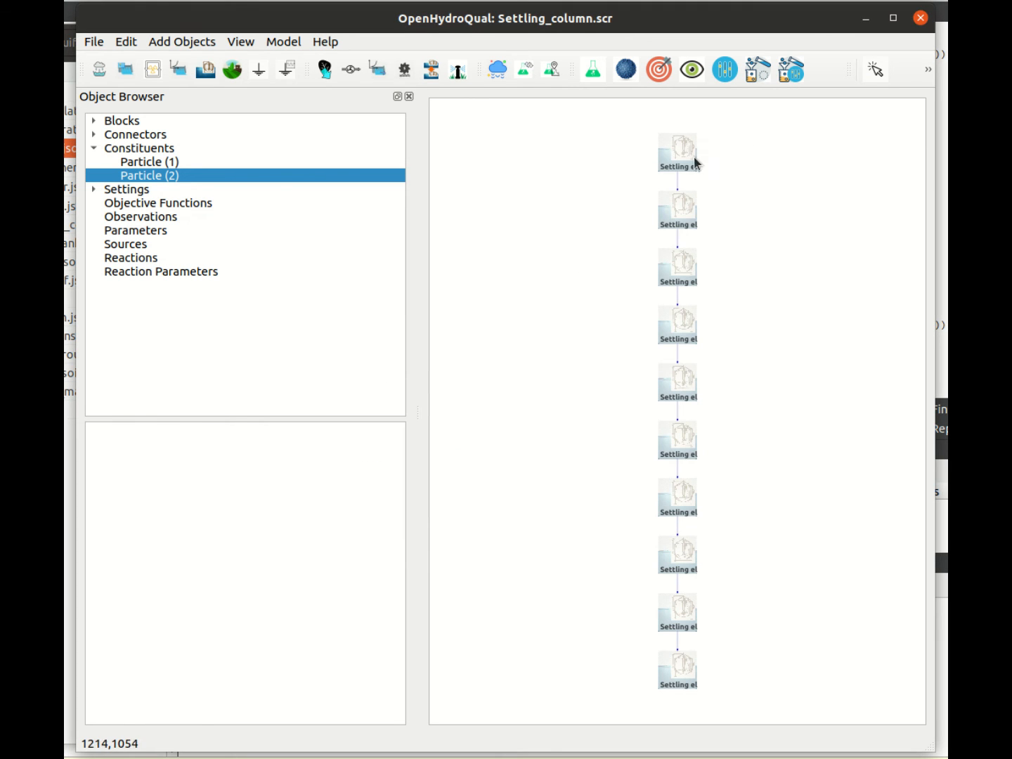
# Step: Plot the Particle (2) concentration result of the topmost settling element
pyautogui.click(693, 161)
pyautogui.rightClick(677, 155)
pyautogui.moveTo(718, 241)
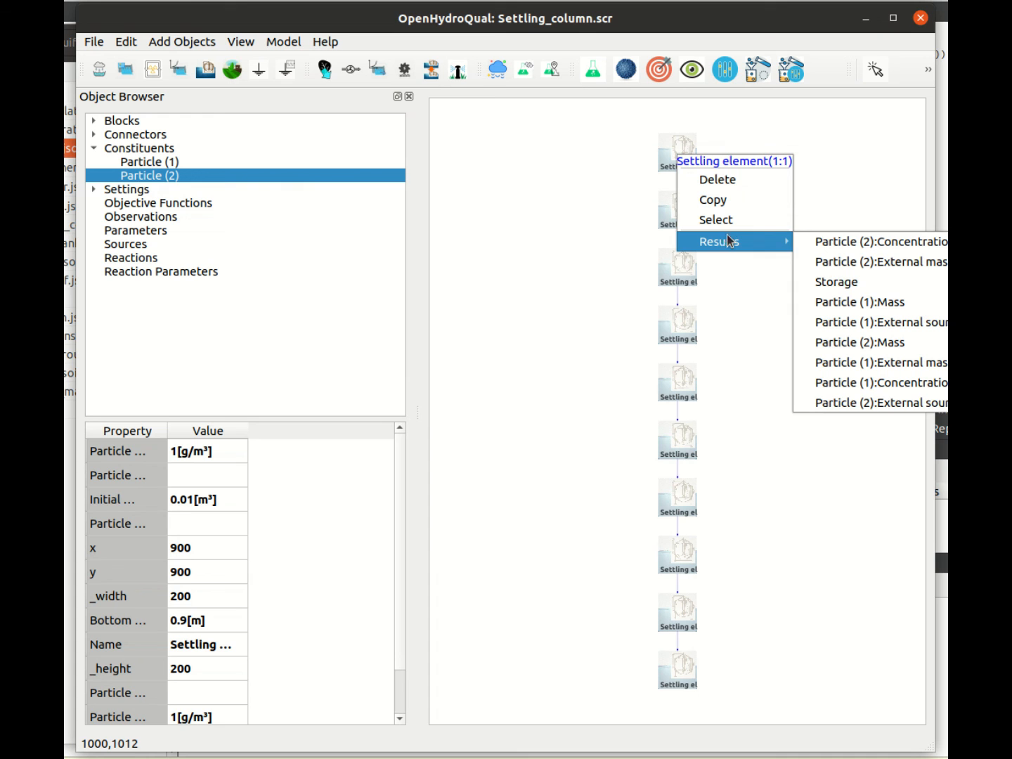
pyautogui.click(850, 243)
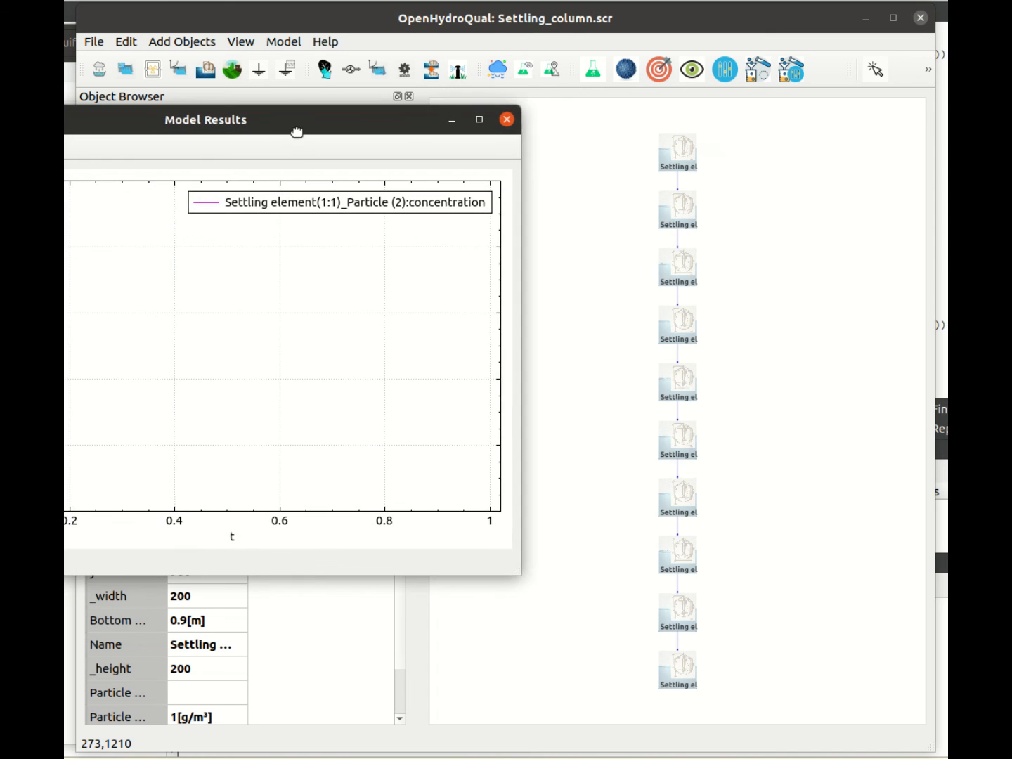
pyautogui.moveTo(297, 132); pyautogui.dragTo(643, 151)
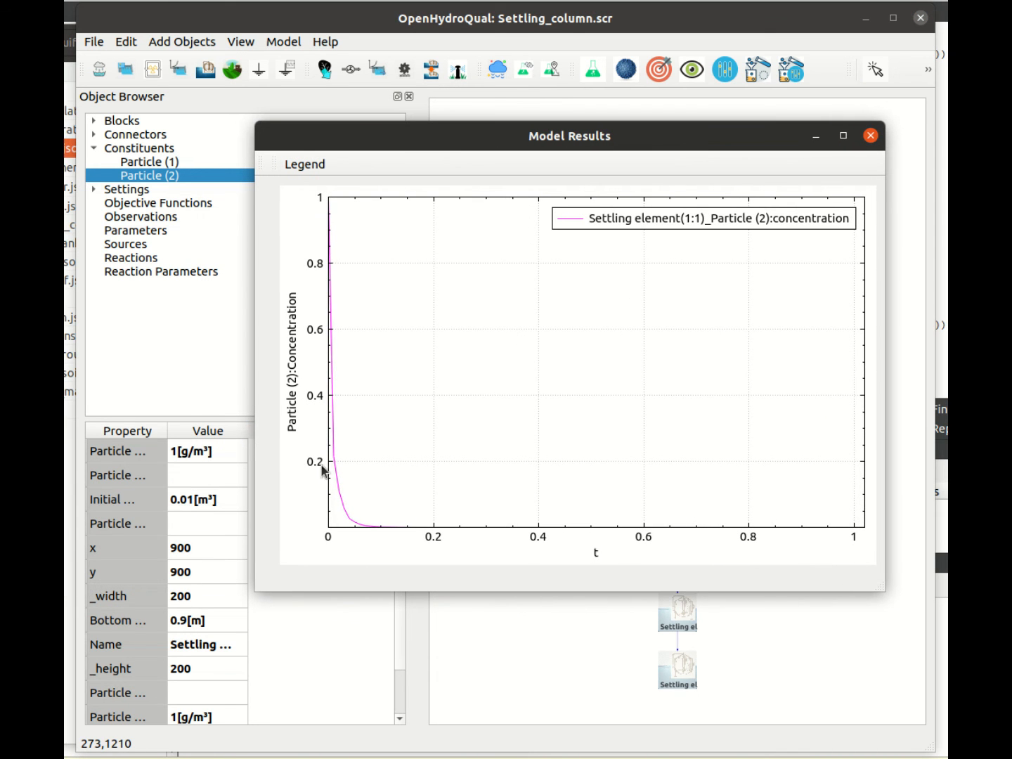
pyautogui.moveTo(524, 146); pyautogui.dragTo(312, 101)
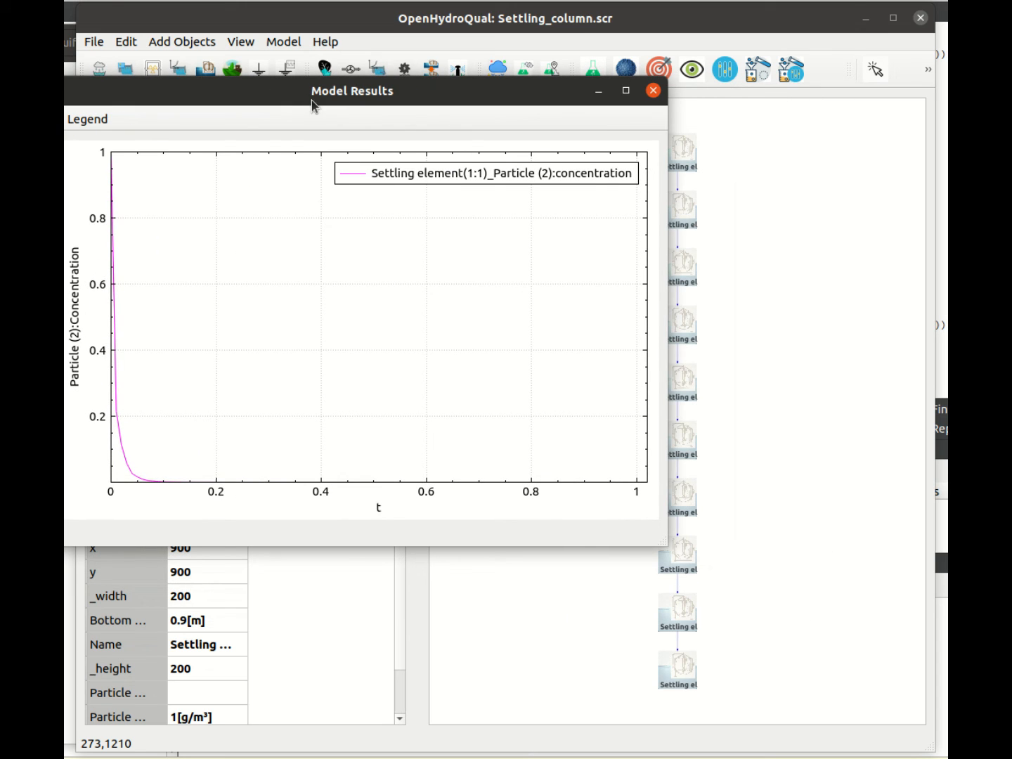
# Step: Plot the Particle (2) concentration result of the fifth settling element from the top
pyautogui.click(681, 389)
pyautogui.rightClick(684, 391)
pyautogui.moveTo(730, 471)
pyautogui.click(842, 474)
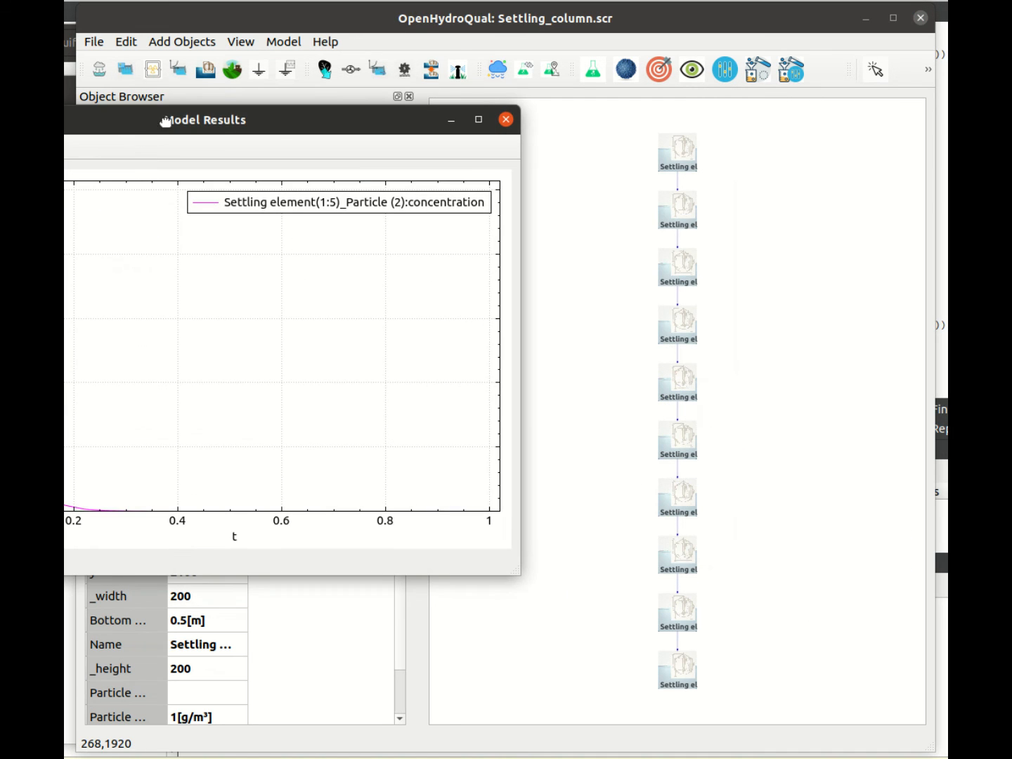
pyautogui.moveTo(165, 120); pyautogui.dragTo(526, 117)
# Step: Copy the fifth element's Particle (2) concentration curve into the topmost element's plot for comparison, and close the fifth element's separate plot
pyautogui.moveTo(86, 94); pyautogui.dragTo(490, 134)
pyautogui.rightClick(399, 254)
pyautogui.click(449, 278)
pyautogui.rightClick(910, 311)
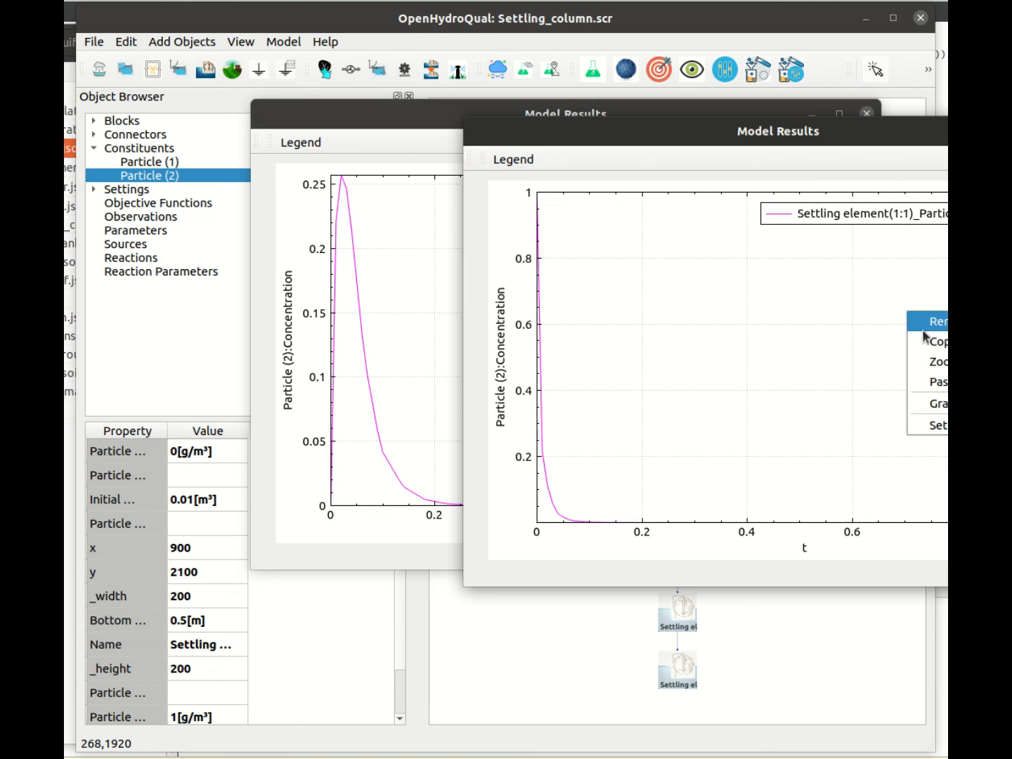
pyautogui.click(939, 382)
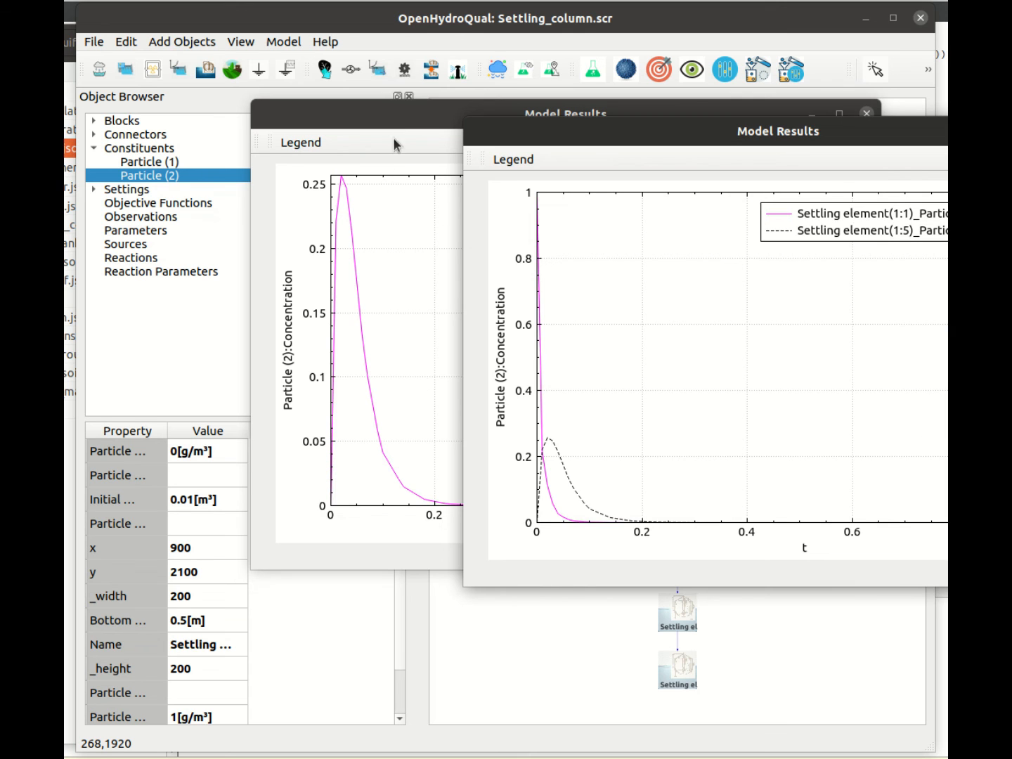
pyautogui.click(401, 118)
pyautogui.click(867, 114)
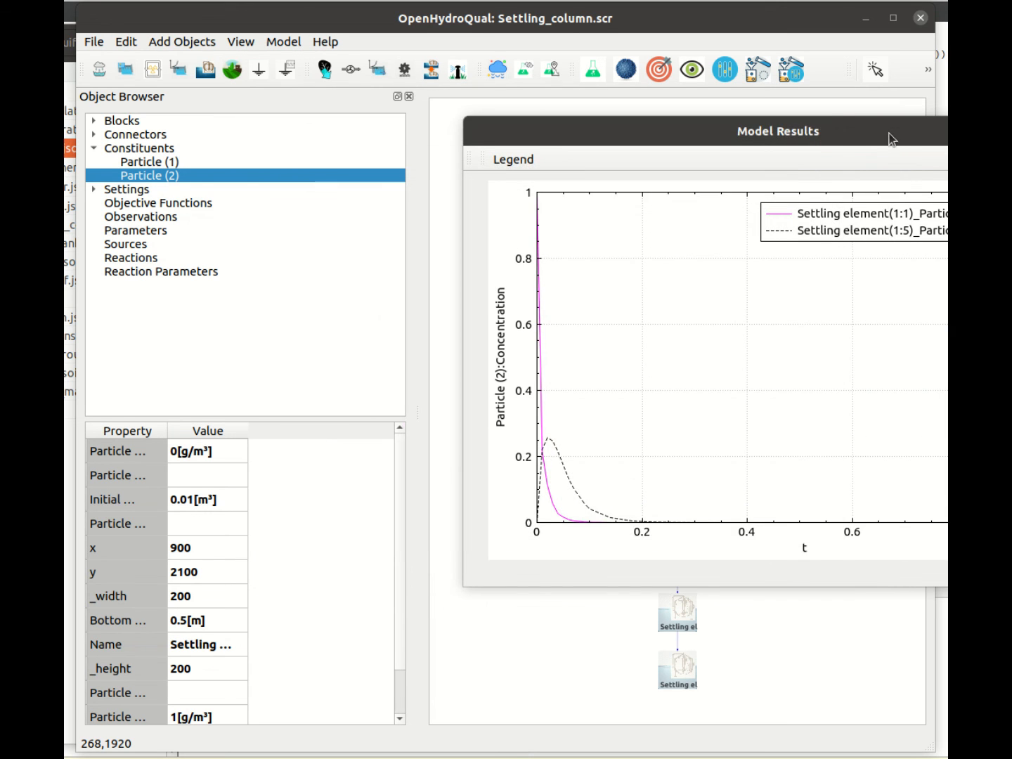
pyautogui.moveTo(888, 134); pyautogui.dragTo(679, 111)
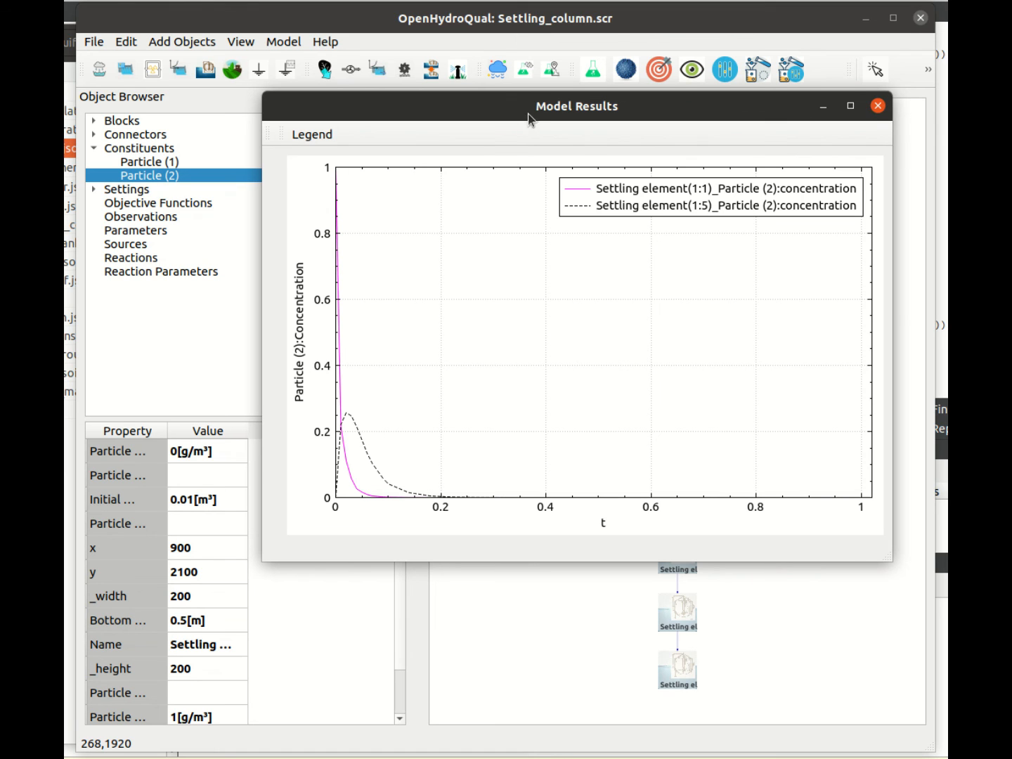
pyautogui.moveTo(532, 109); pyautogui.dragTo(529, 69)
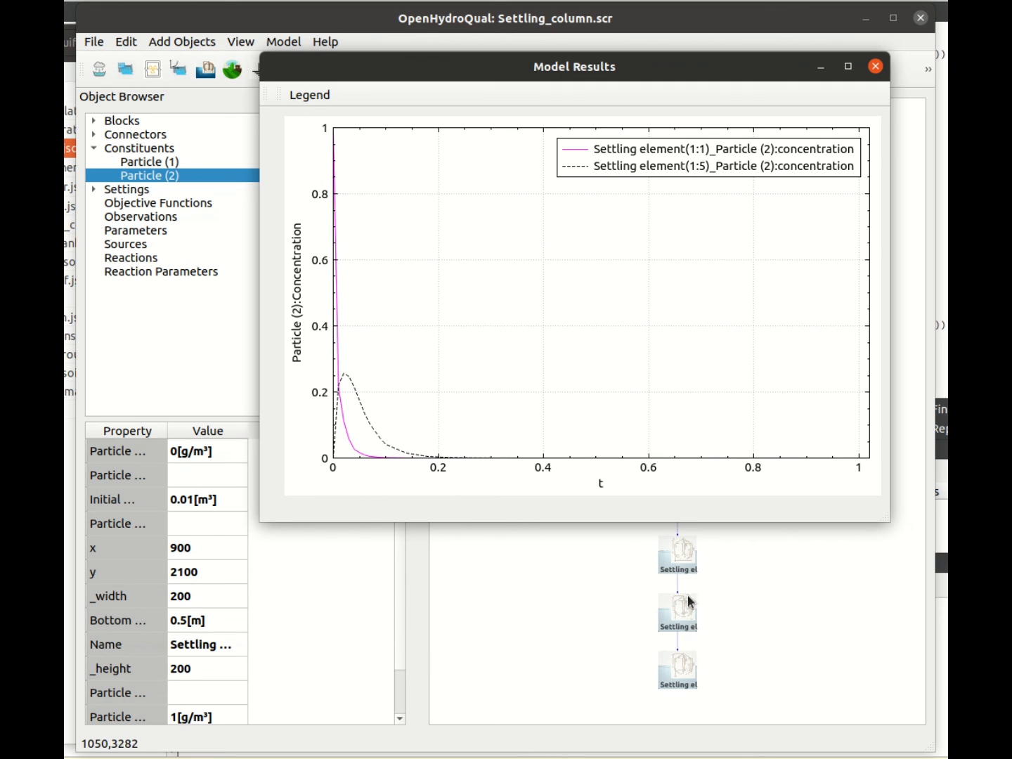
# Step: Plot the Particle (2) concentration result of the bottommost settling element
pyautogui.click(678, 674)
pyautogui.rightClick(676, 671)
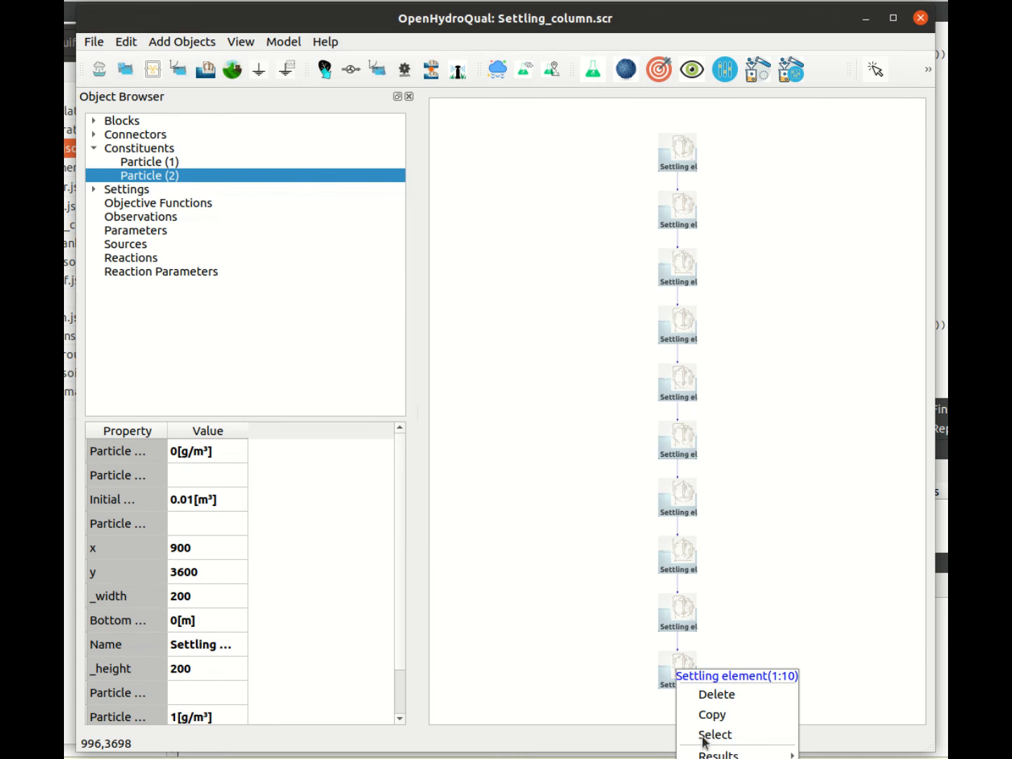
pyautogui.moveTo(717, 753)
pyautogui.click(853, 630)
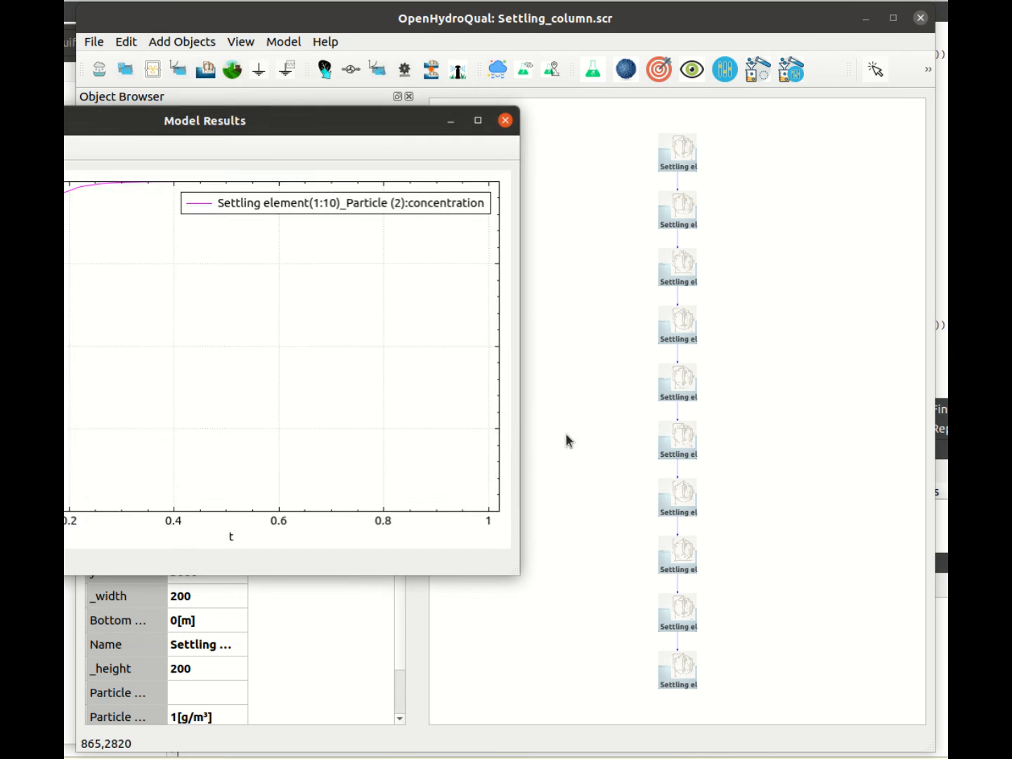
pyautogui.moveTo(290, 135); pyautogui.dragTo(575, 134)
# Step: Copy the bottommost element's Particle (2) concentration curve into the comparison plot, and close both result plots
pyautogui.rightClick(509, 325)
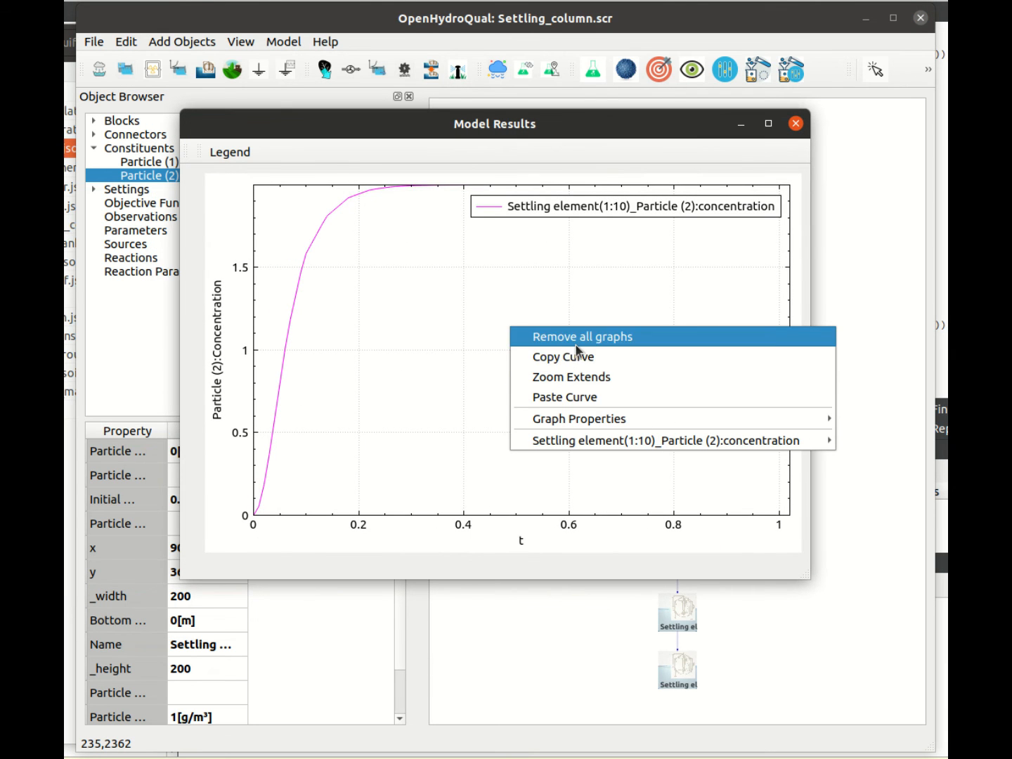
pyautogui.click(575, 354)
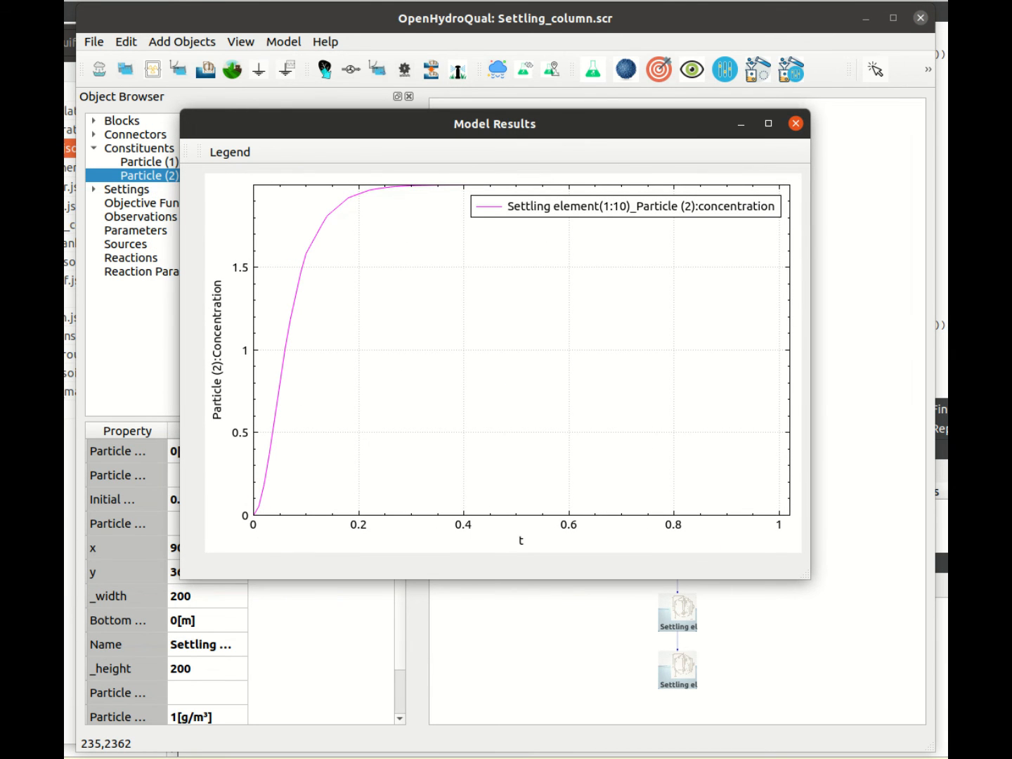
pyautogui.rightClick(474, 360)
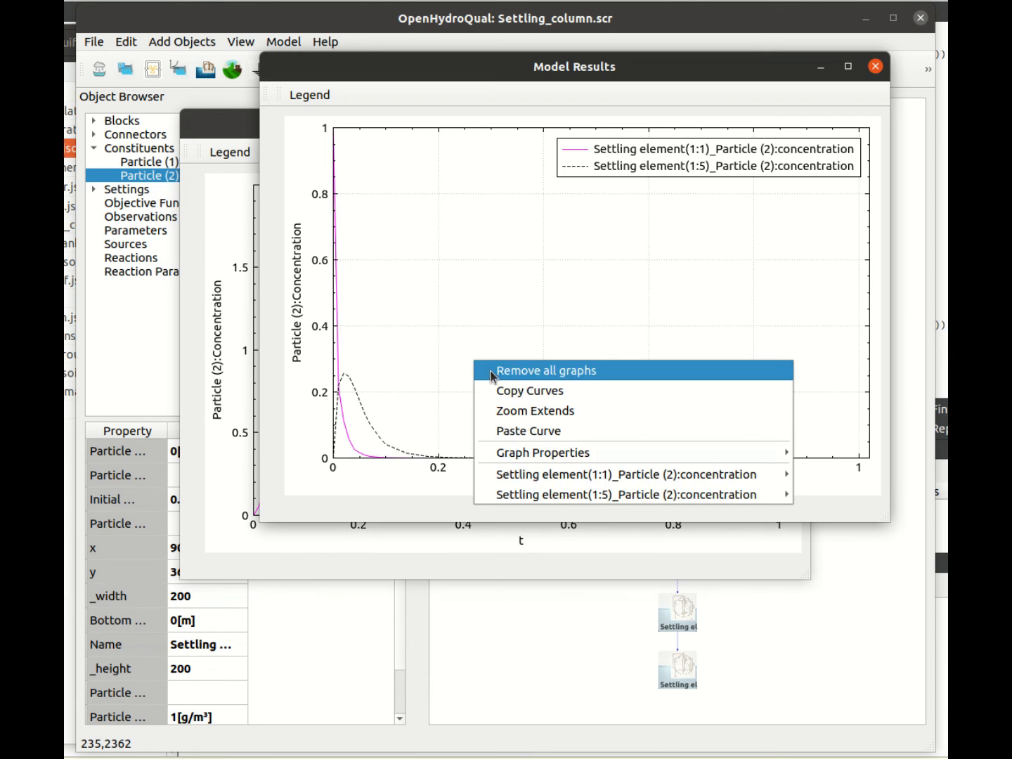
pyautogui.click(541, 429)
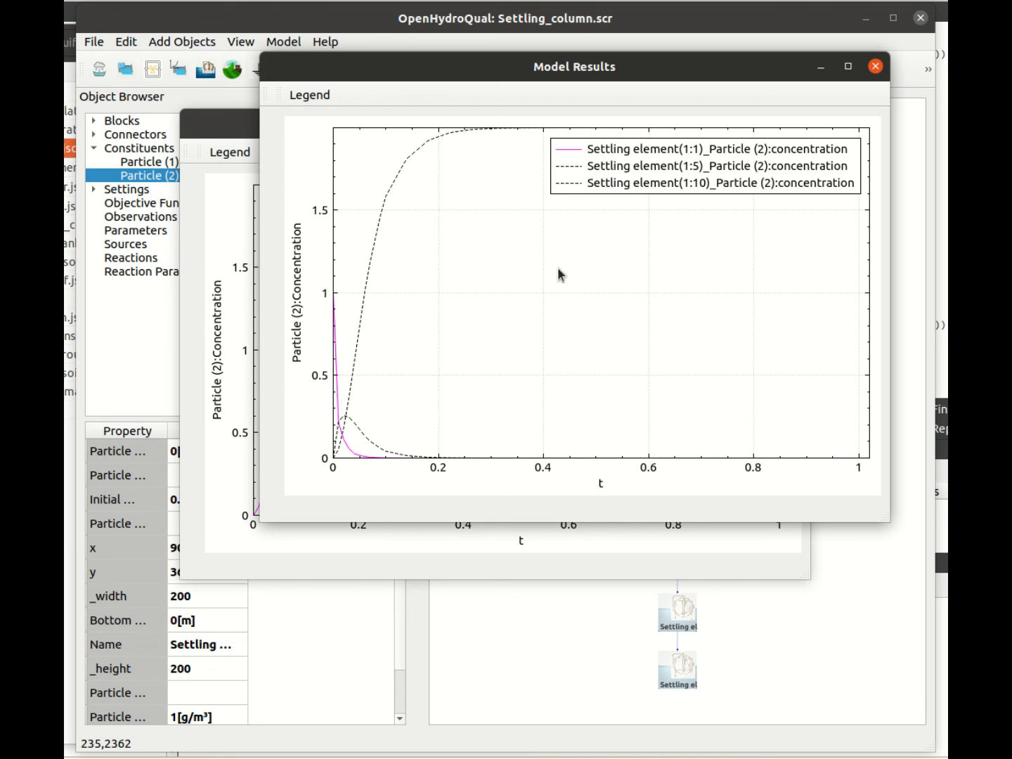
pyautogui.click(876, 66)
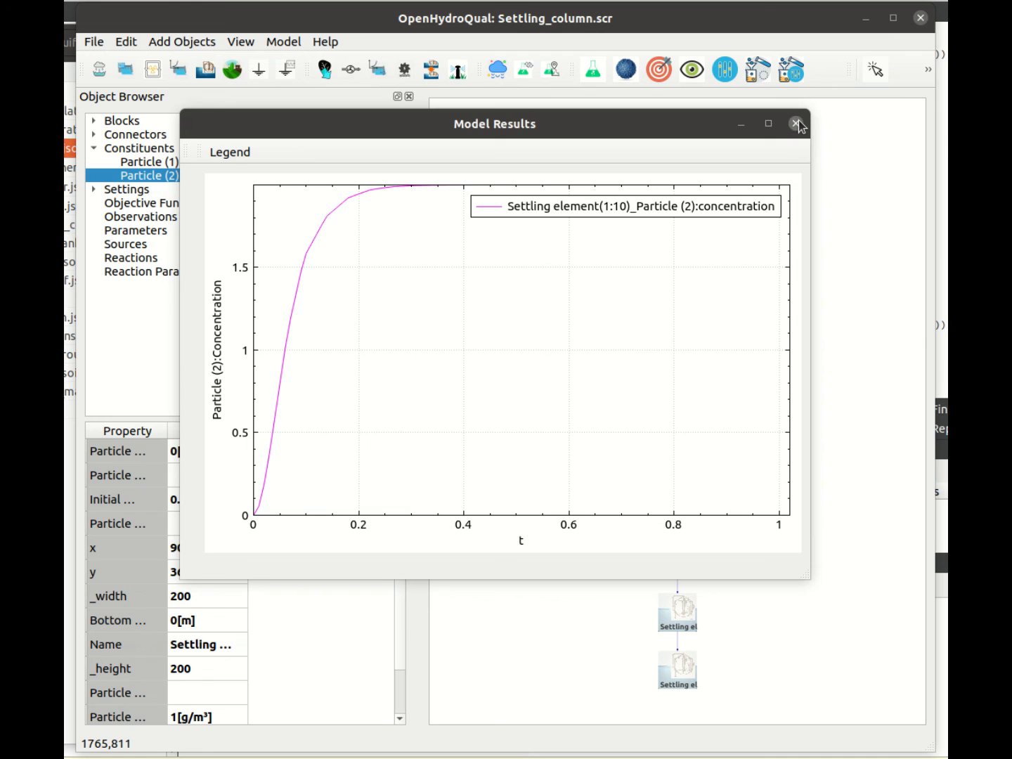
pyautogui.click(795, 124)
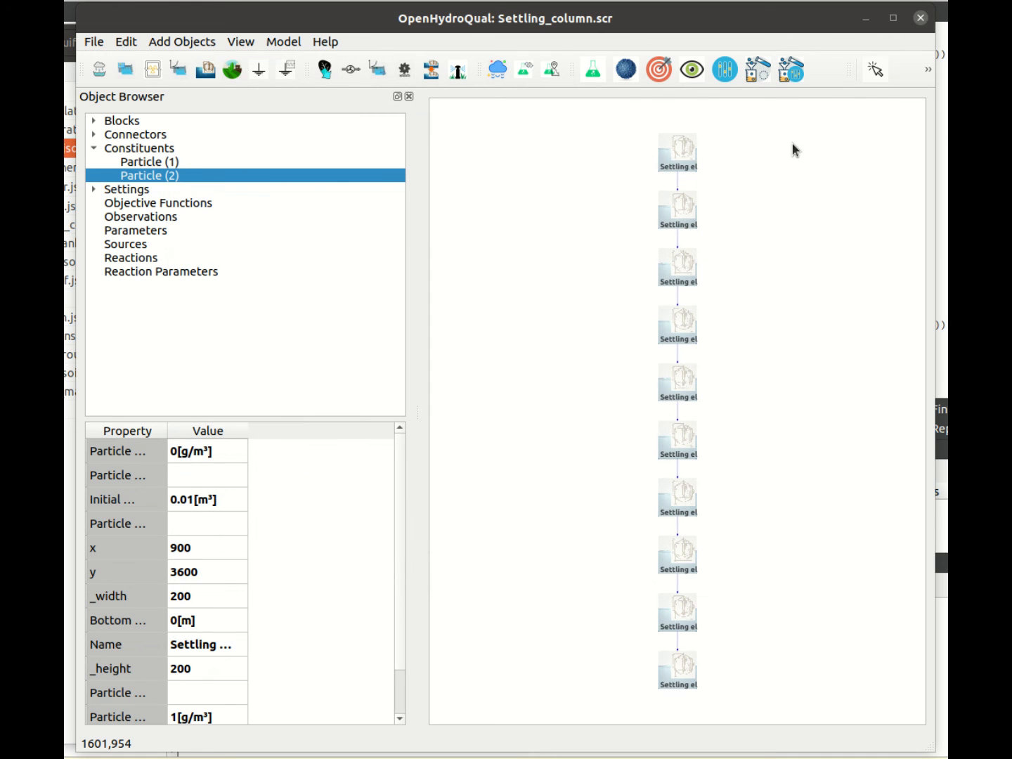